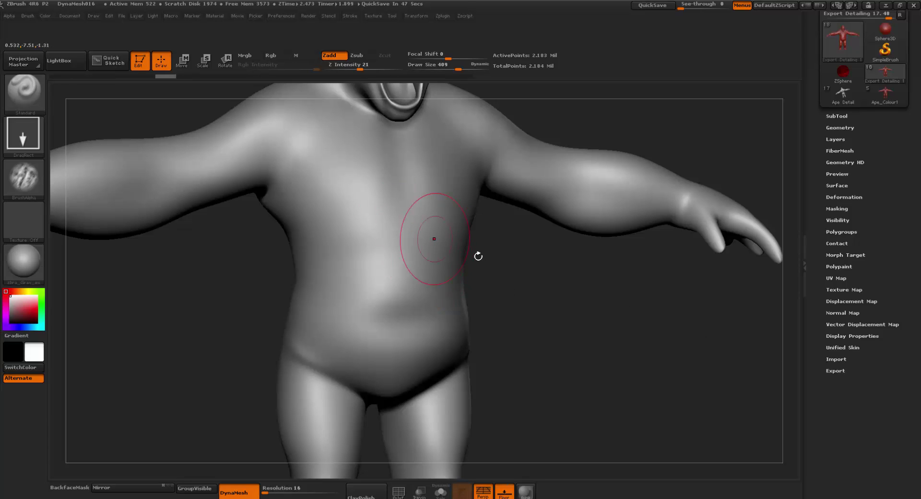
Stamp the fur detail onto the gorilla's shoulder, upper arm and side of the chest with the Standard brush's DragRect stroke
left_click_drag(528, 278, 417, 189, "shift")
key("f")
mouse_move(481, 224)
left_mouse_down()
mouse_move(379, 158)
mouse_move(470, 223)
left_mouse_up()
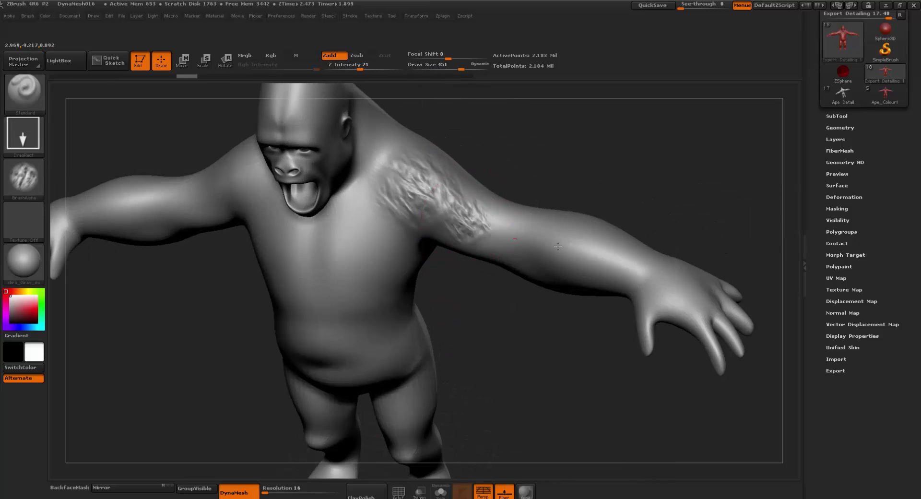
left_click_drag(558, 246, 560, 250)
left_click_drag(446, 288, 345, 297)
mouse_move(468, 151)
left_mouse_down()
mouse_move(531, 186)
mouse_move(567, 272)
mouse_move(393, 202)
mouse_move(451, 287)
left_mouse_up()
left_click_drag(392, 273, 420, 347)
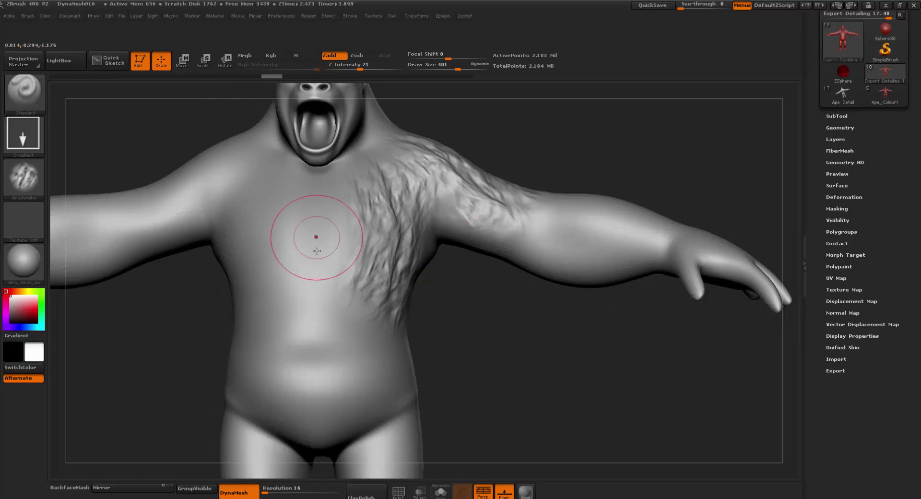
Stamp more fur detail across the middle of the chest and up over the shoulder
left_click_drag(317, 249, 335, 309)
left_click_drag(340, 192, 365, 255)
left_click_drag(407, 146, 501, 189)
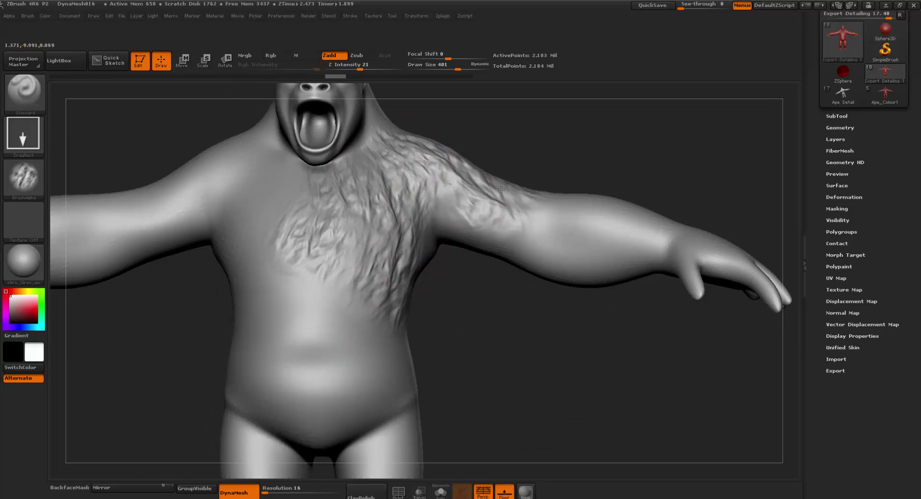
Continue stamping the fur detail along the arm toward the elbow and around the body
mouse_move(575, 269)
left_mouse_down()
mouse_move(582, 221)
mouse_move(589, 242)
left_mouse_up()
left_click_drag(573, 201, 590, 223)
left_click_drag(539, 231, 540, 273)
left_click_drag(589, 171, 623, 207)
left_click_drag(564, 274, 539, 393)
left_click_drag(343, 330, 366, 418)
left_click_drag(508, 376, 427, 367)
left_click_drag(355, 394, 372, 410)
left_click_drag(393, 336, 459, 325)
left_click_drag(459, 279, 525, 301)
left_click_drag(520, 345, 391, 139)
left_click_drag(409, 209, 420, 221)
left_click_drag(391, 139, 388, 143)
left_click_drag(372, 206, 353, 158)
left_click_drag(337, 196, 331, 160)
left_click_drag(362, 203, 333, 140)
left_click_drag(298, 221, 545, 233)
Switch to Windows Photo Viewer and examine the orange Fur reference photo beside the sculpt
key("alt+Tab")
left_click(563, 261, "alt")
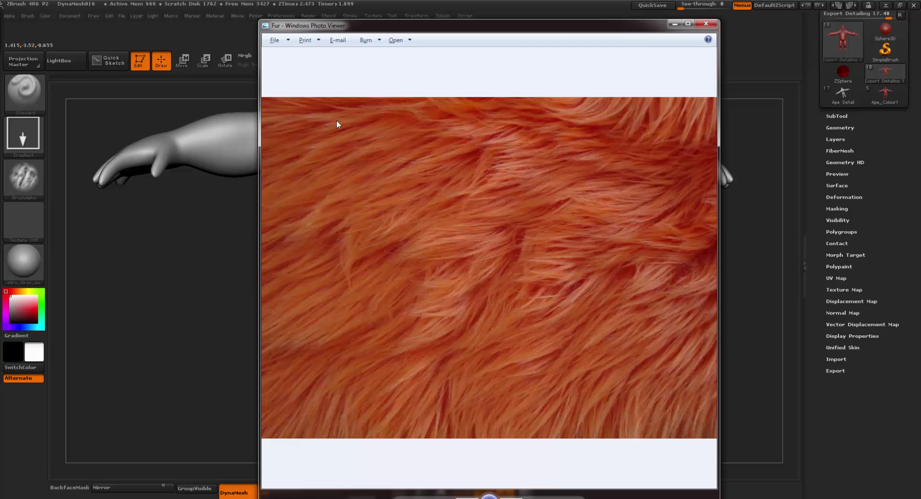
left_click_drag(544, 28, 355, 174)
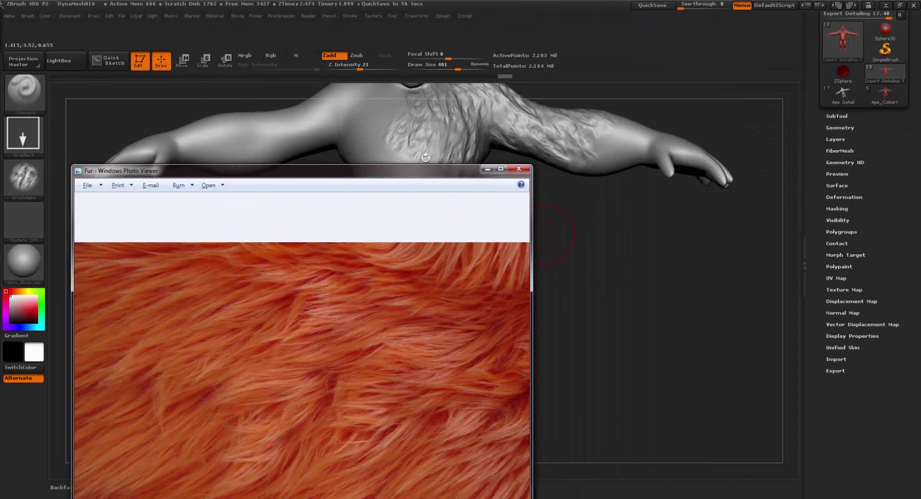
left_click_drag(411, 175, 467, 58)
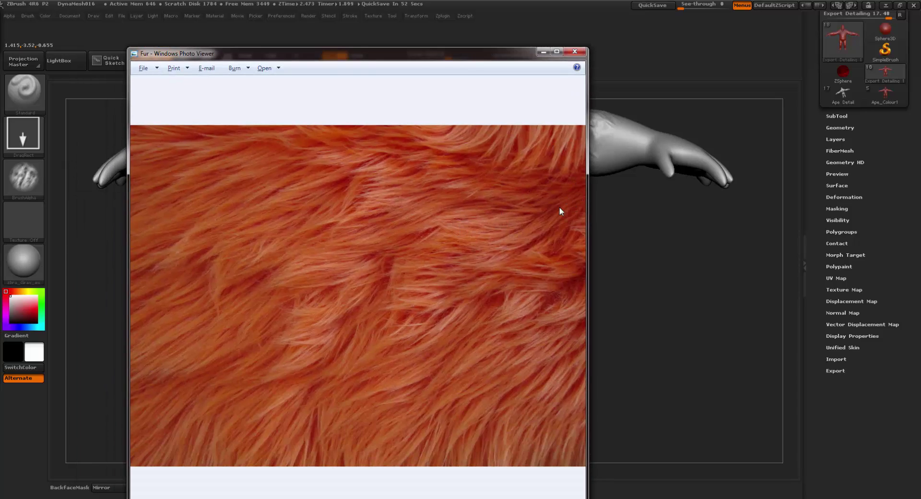
left_click_drag(365, 61, 435, 44)
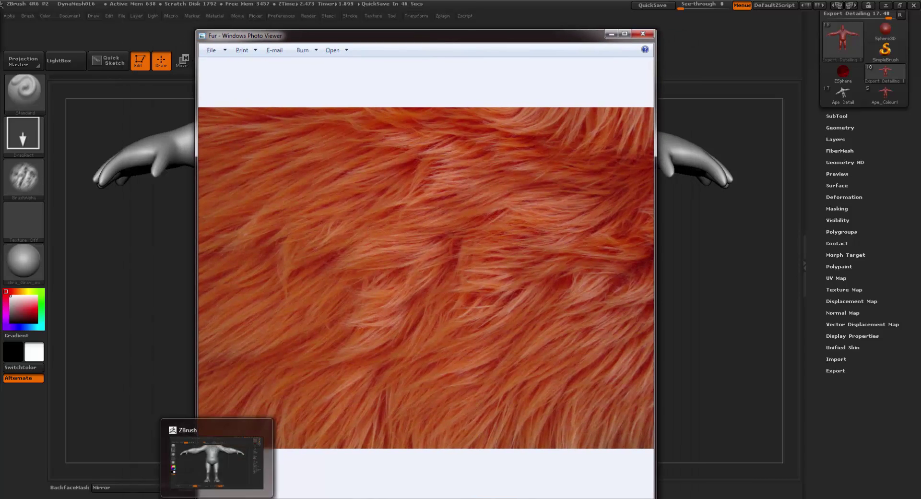
Switch to CrazyBump, open the Fur image as a photograph and choose the first of the two suggested shapes
left_click(235, 498)
left_click(101, 187)
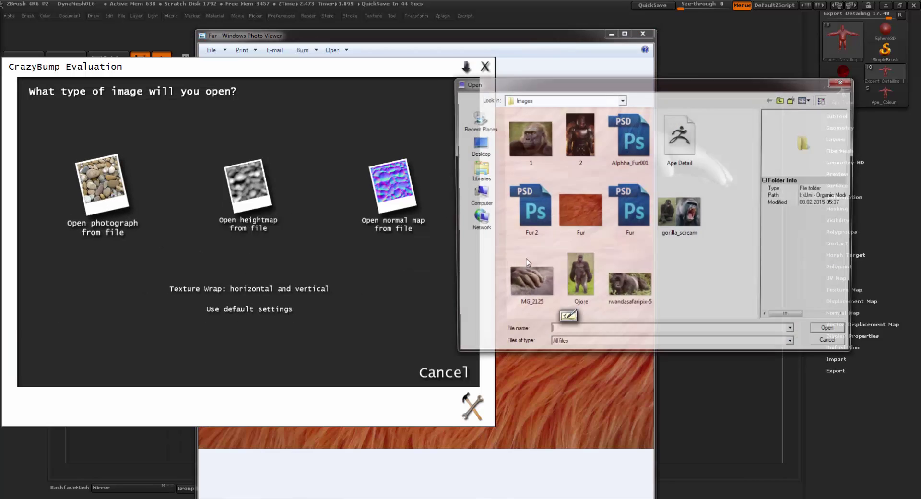
left_click(576, 198)
double_click(577, 194)
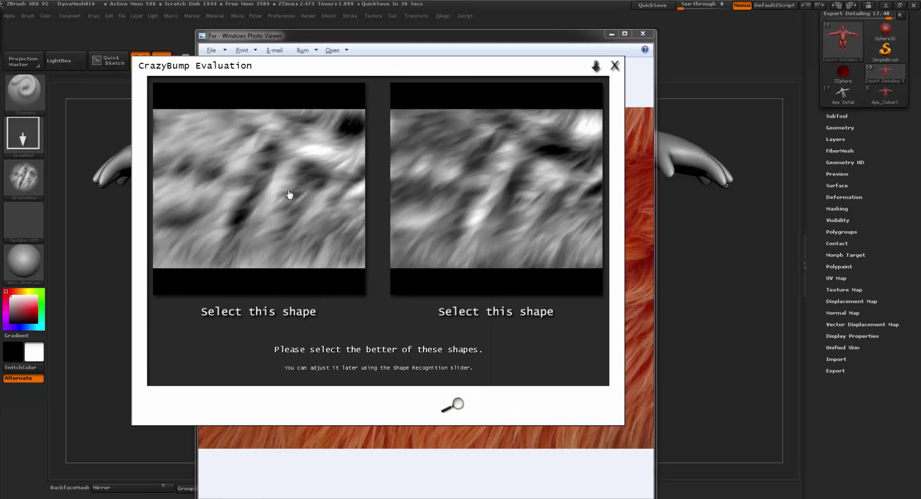
left_click(340, 179)
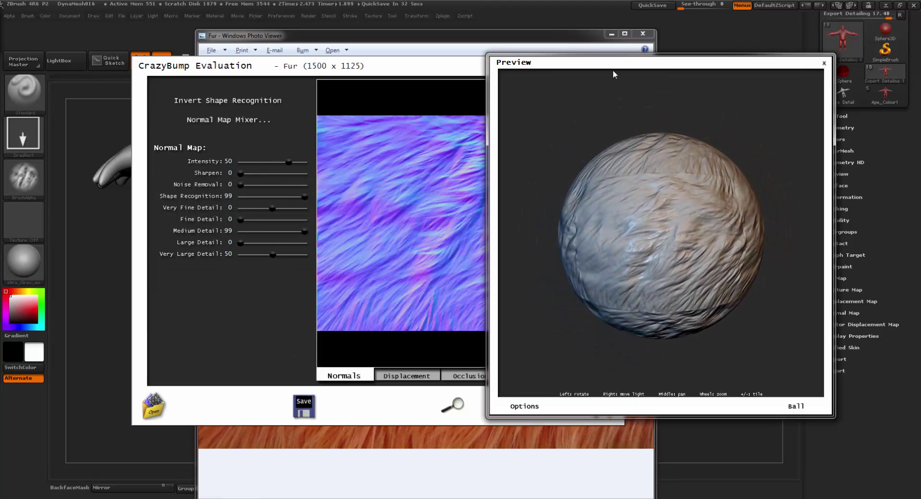
Separate the preview from the settings window and try a normal map Intensity of 99
left_click_drag(612, 67, 708, 66)
left_click_drag(524, 69, 429, 70)
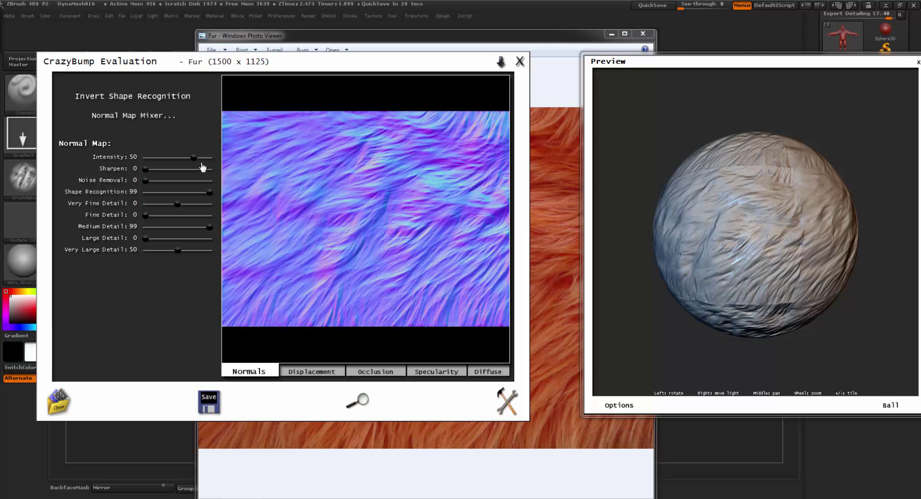
left_click_drag(192, 163, 205, 160)
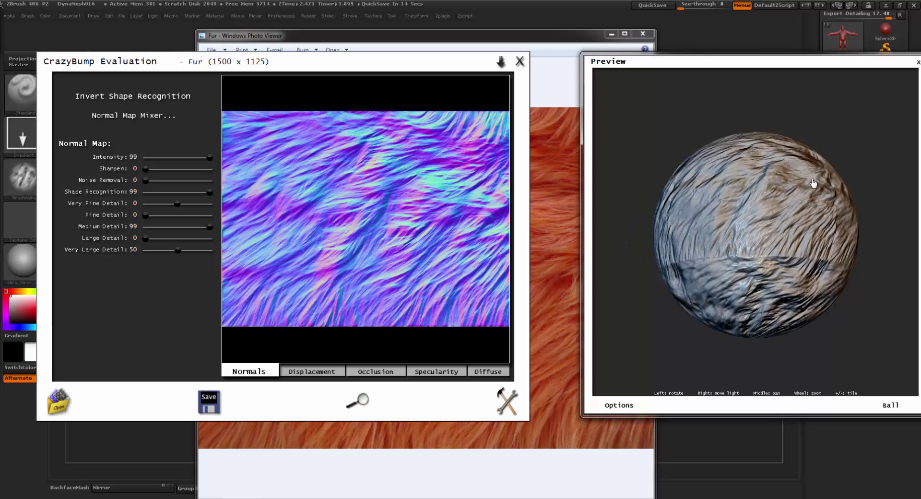
Compare the fur normal map on the Column, Roller and Ball preview shapes
left_click(919, 405)
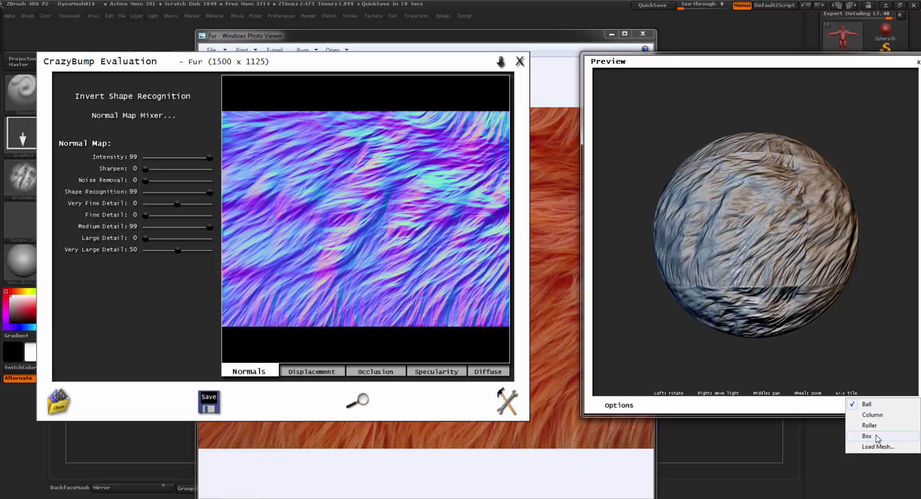
left_click(872, 415)
left_click(896, 406)
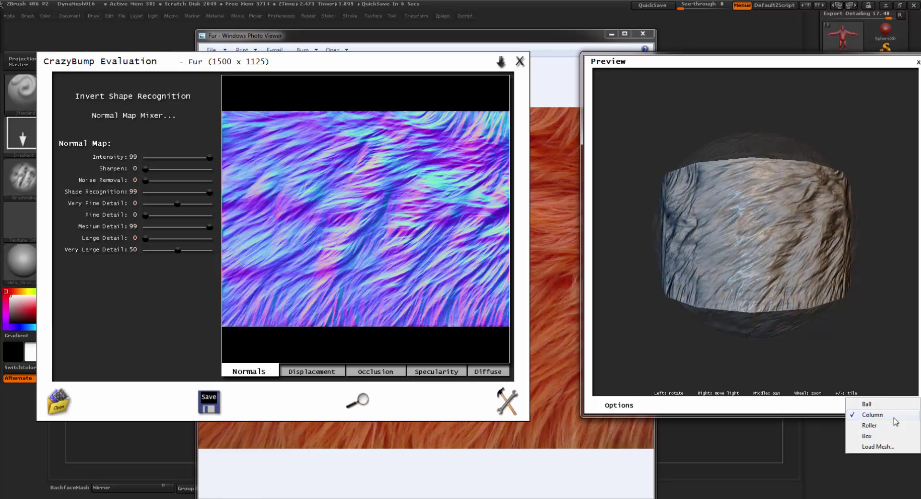
left_click(868, 425)
left_click_drag(776, 235, 805, 278)
left_click(902, 407)
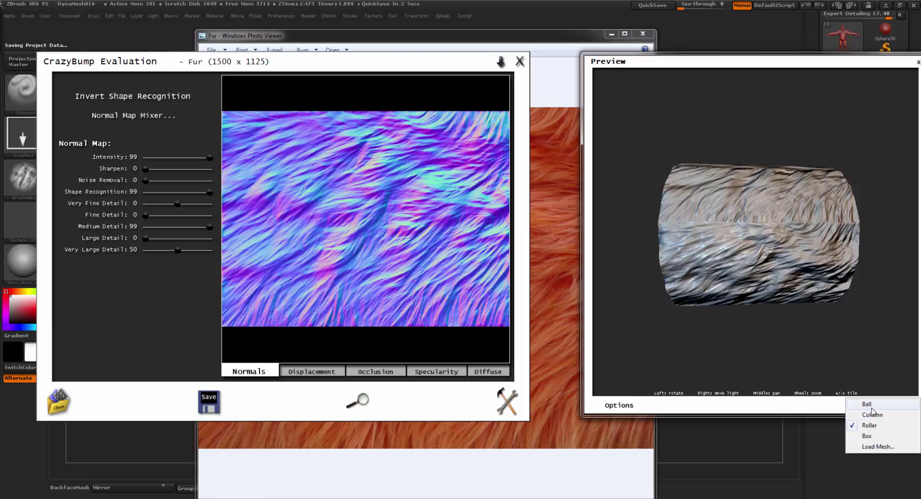
left_click(868, 405)
left_click_drag(888, 351, 783, 291)
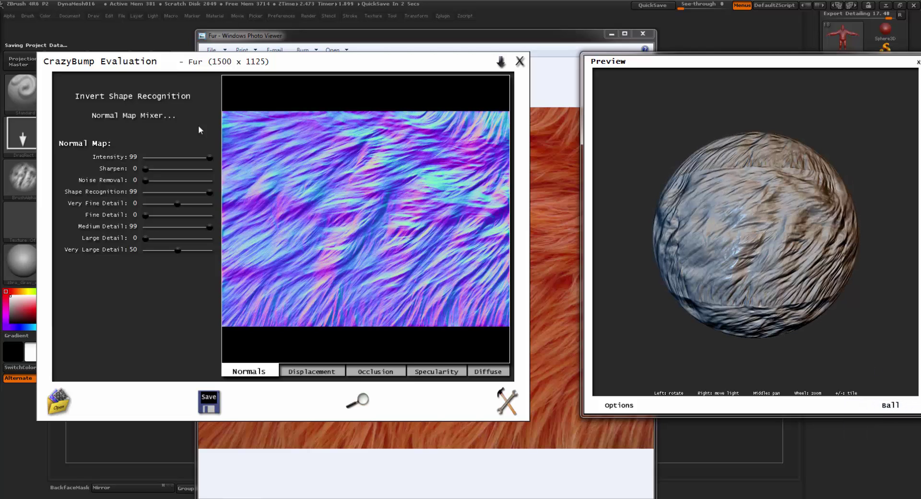
Set the normal map Intensity to 50 and Sharpen to 20, and inspect the fur up close on the preview ball
mouse_move(206, 157)
left_mouse_down()
mouse_move(170, 163)
mouse_move(195, 163)
left_mouse_up()
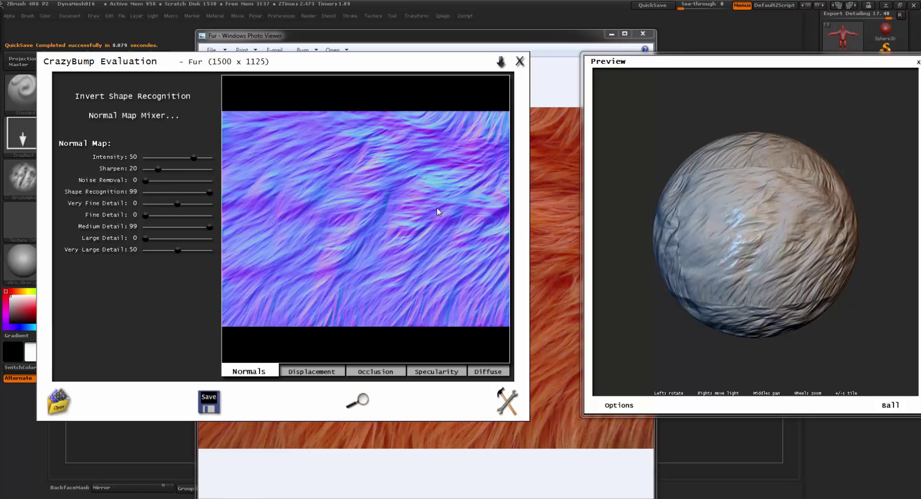
scroll(354, 221, "up", 5)
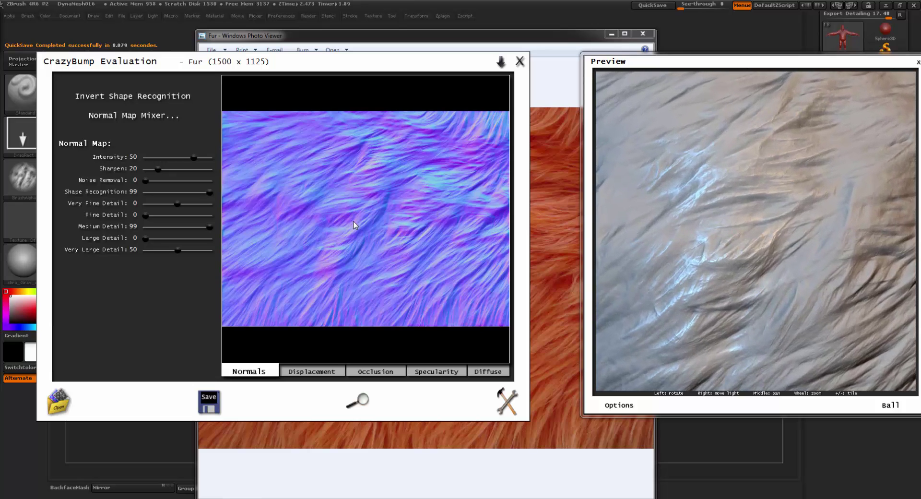
mouse_move(877, 194)
left_mouse_down()
mouse_move(853, 202)
mouse_move(867, 207)
left_mouse_up()
left_click_drag(796, 195, 750, 210)
scroll(763, 199, "down", 2)
scroll(763, 199, "down", 4)
scroll(750, 209, "up", 5)
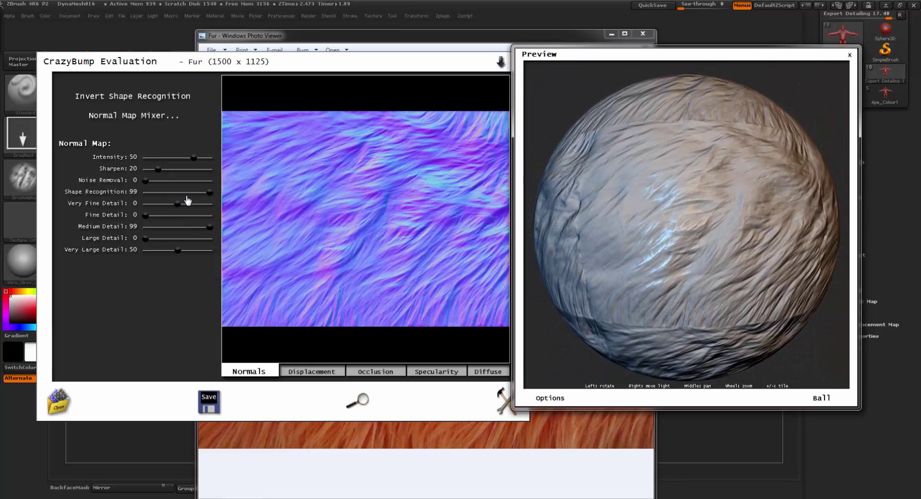
Set Fine Detail to 45, Large Detail to 36 and Very Large Detail to 74, checking the preview under different lighting
left_click(156, 216)
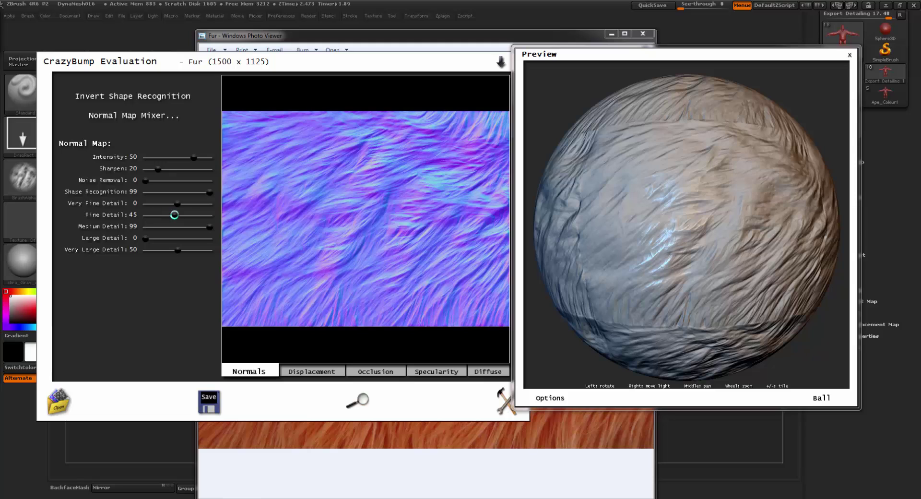
left_click(169, 239)
left_click(181, 251)
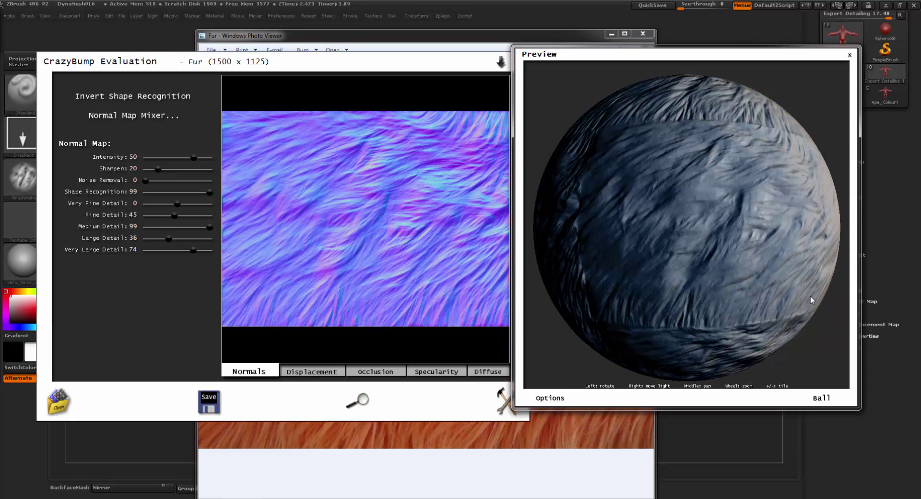
left_click_drag(724, 308, 391, 353)
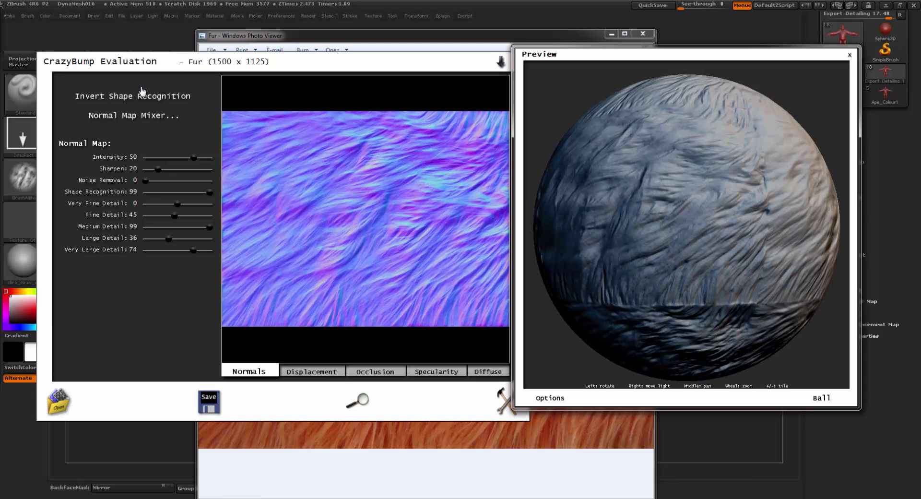
Adjust the displacement map to Depth 54, Enhance Detail 35 and Soften 10
left_click(328, 370)
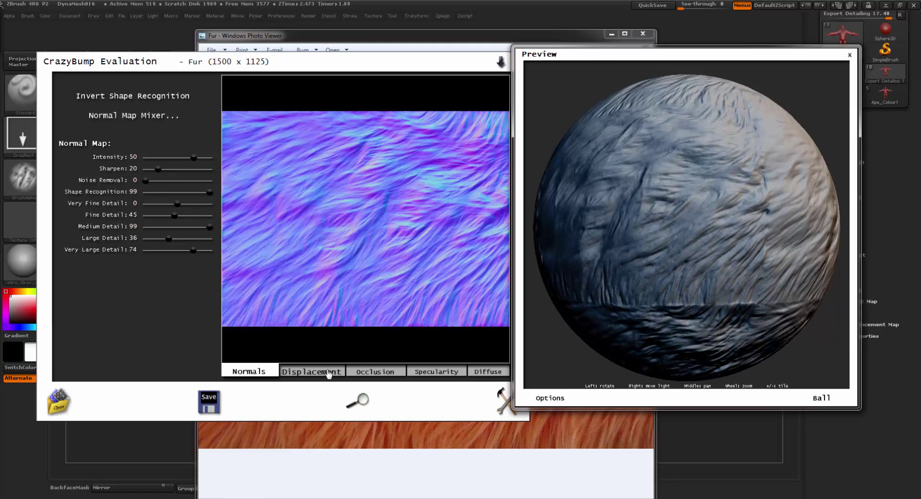
mouse_move(183, 305)
left_mouse_down()
mouse_move(170, 307)
mouse_move(185, 304)
left_mouse_up()
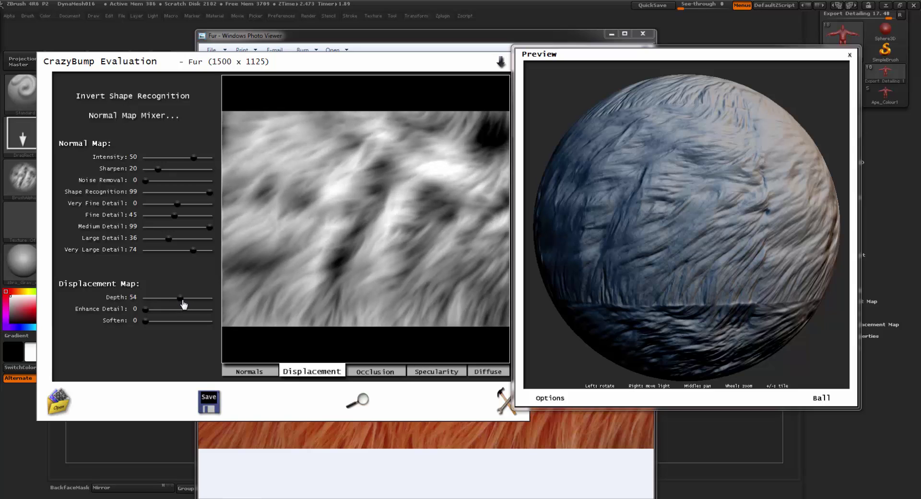
left_click(158, 309)
left_click_drag(186, 312, 162, 313)
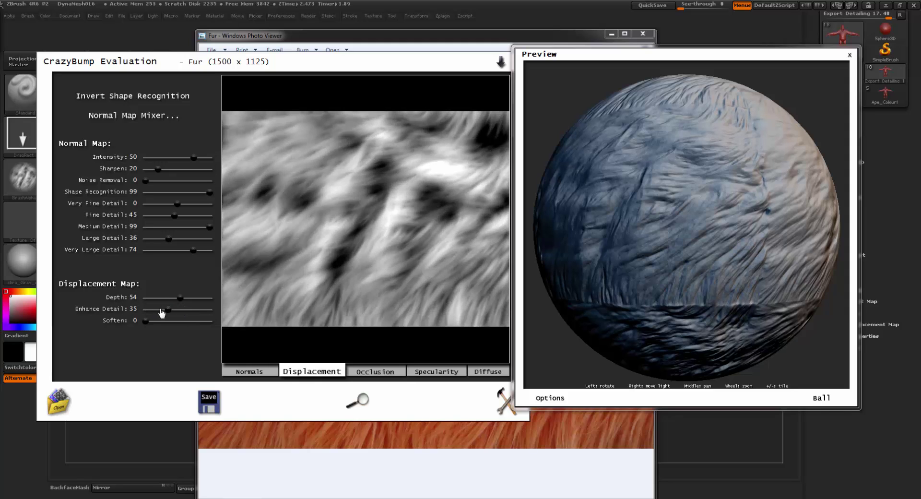
left_click(151, 321)
Save the displacement map as a Photoshop PSD over the existing file Fur 2 in the Images folder
left_click(208, 402)
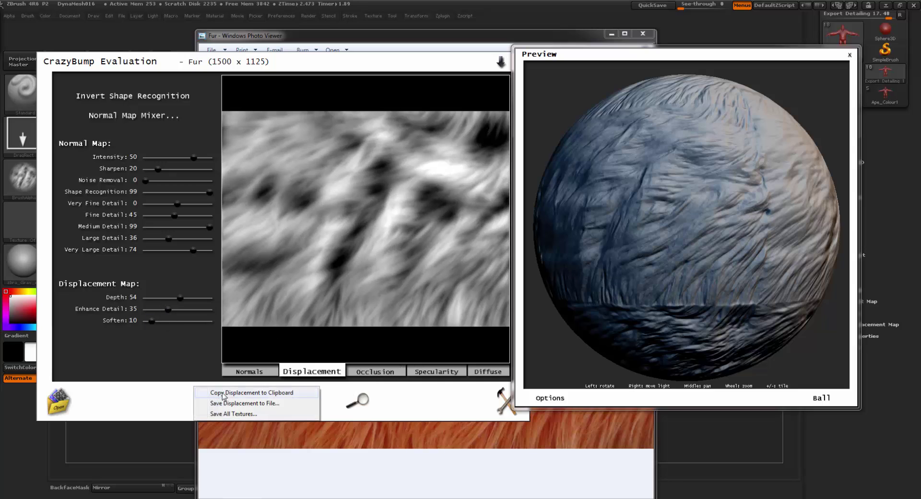
left_click(253, 404)
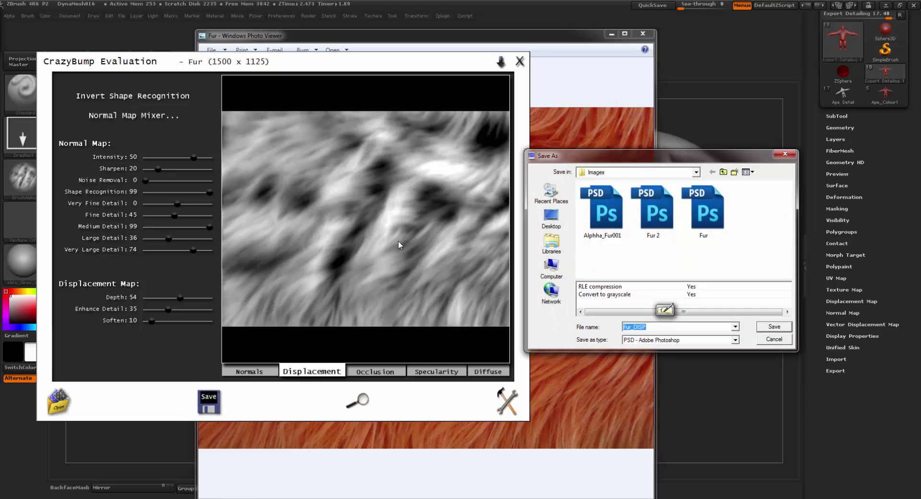
left_click(652, 211)
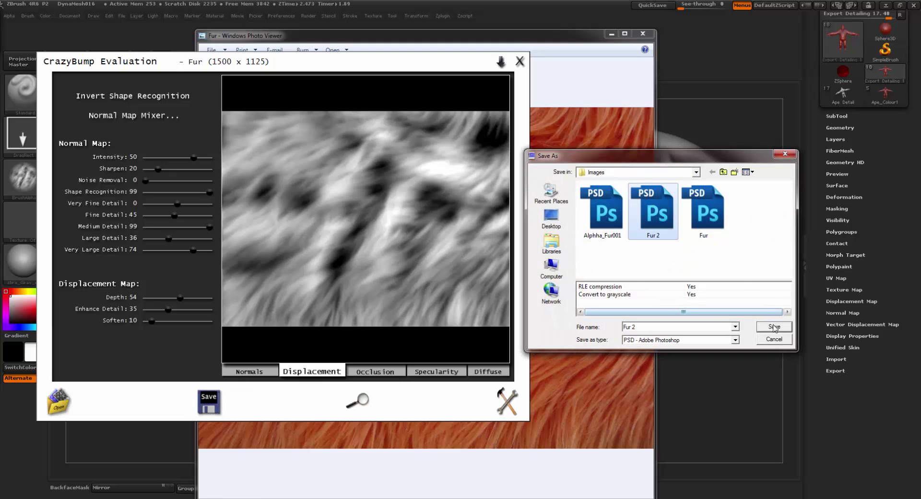
left_click(757, 326)
left_click(485, 258)
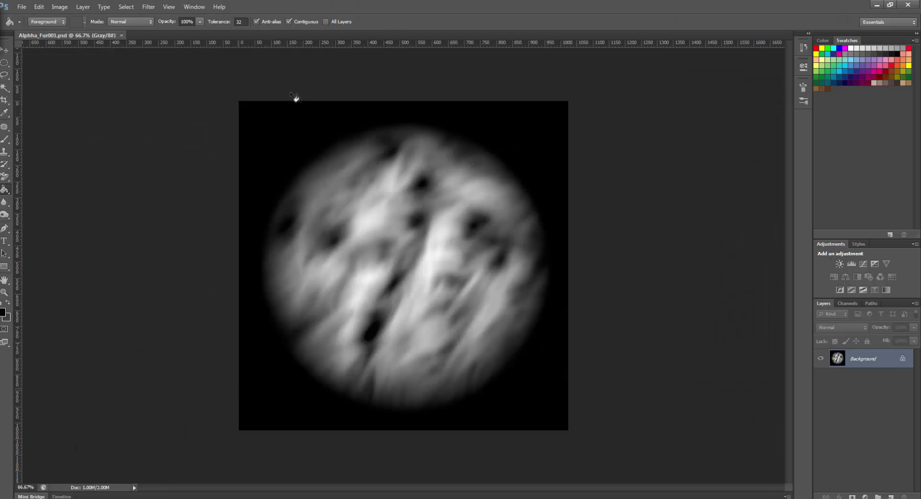
Open Fur 2.psd in Photoshop
left_click(22, 7)
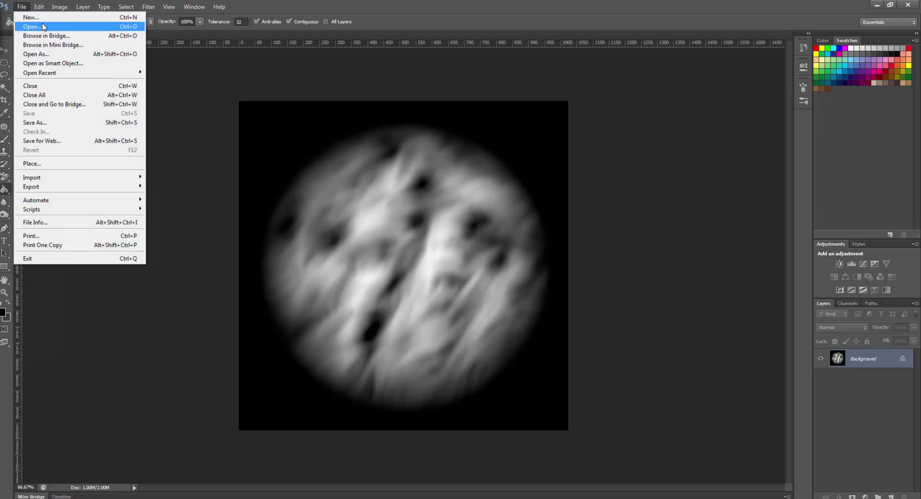
left_click(43, 27)
left_click(372, 124)
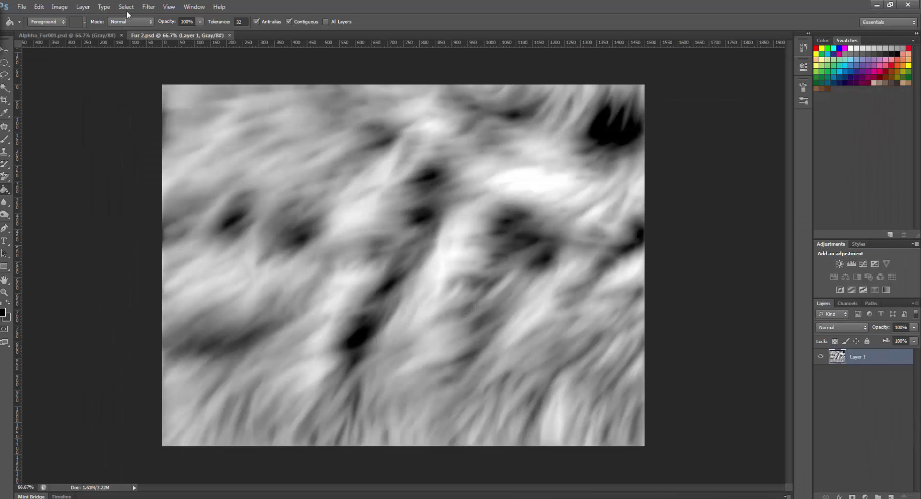
Resize the fur image to 1024 by 1024 pixels without constraining its proportions
left_click(67, 6)
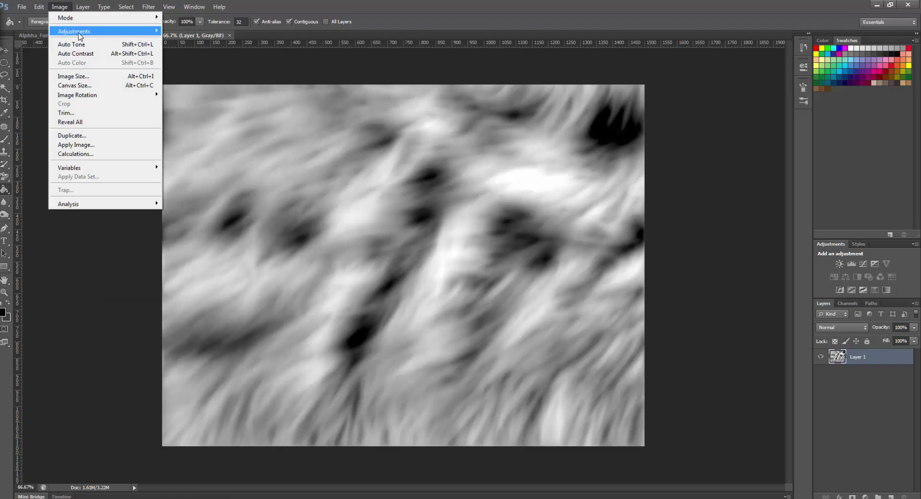
mouse_move(77, 28)
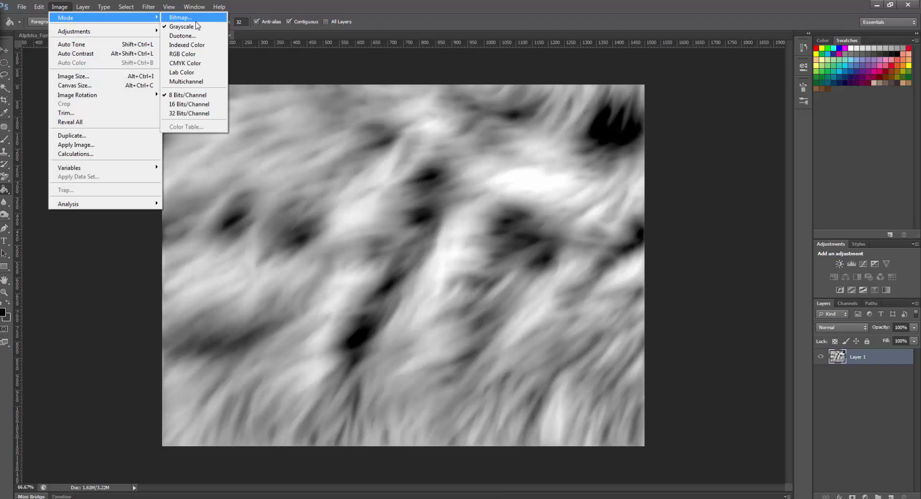
left_click(84, 7)
mouse_move(60, 7)
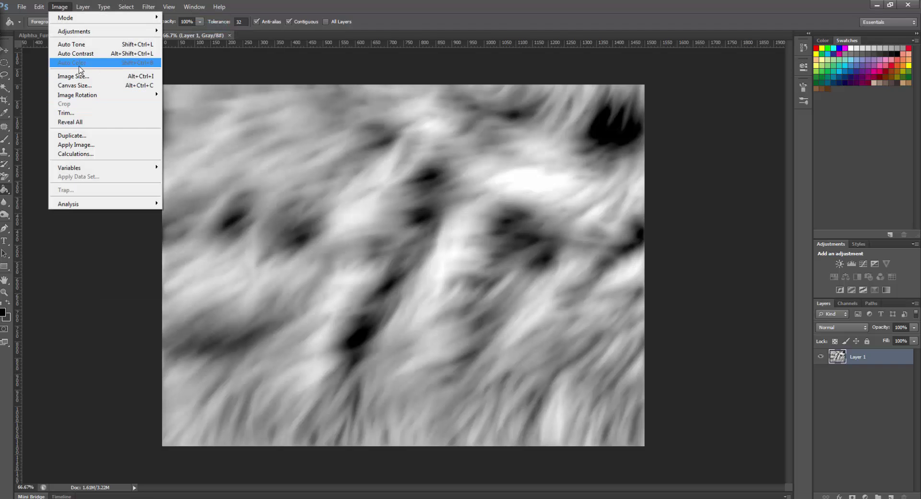
left_click(96, 75)
type("1024")
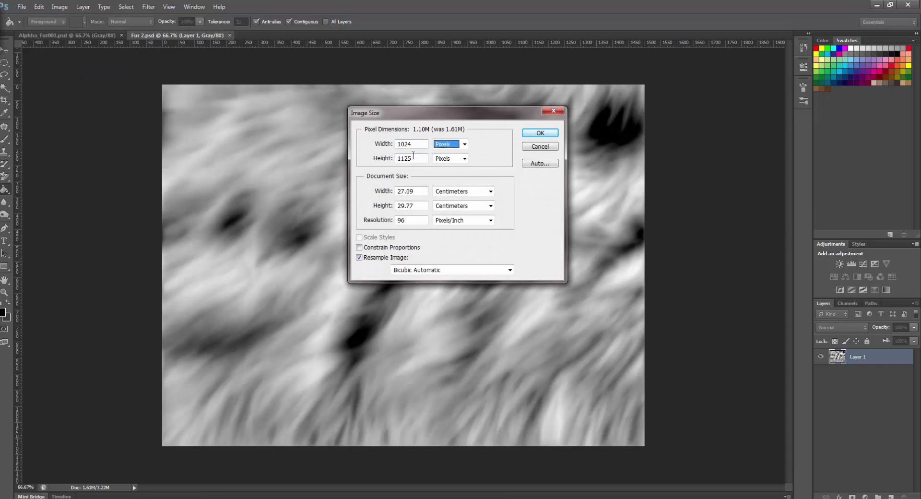
key("Tab")
type("1024")
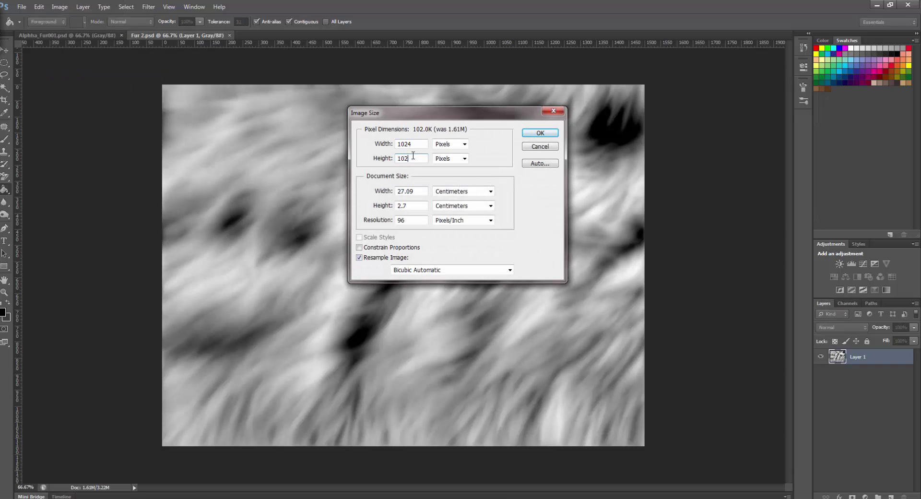
key("Return")
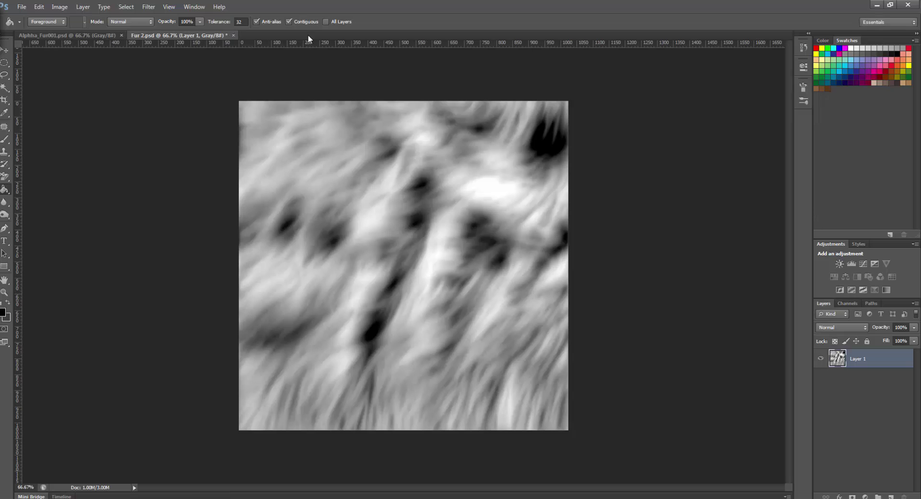
Add a new layer and draw a radial Foreground to Transparent black gradient from the canvas centre out to near the right edge
right_click(14, 192)
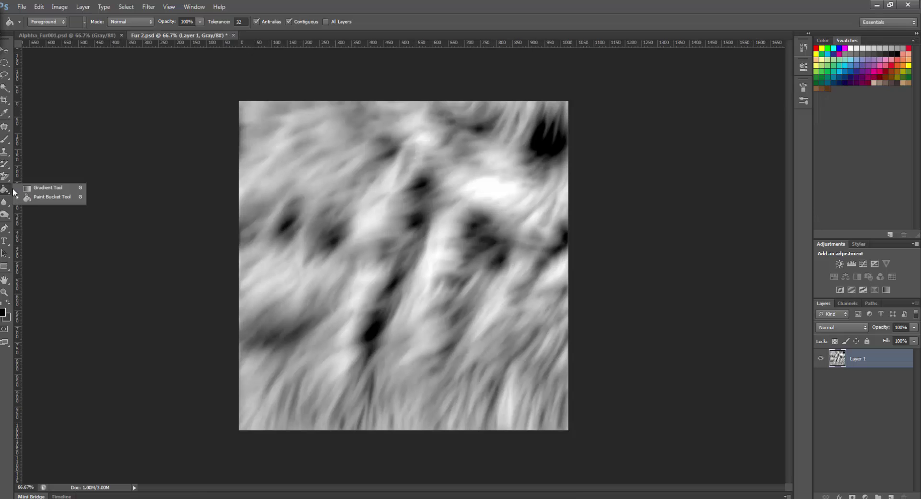
left_click(50, 191)
left_click(53, 22)
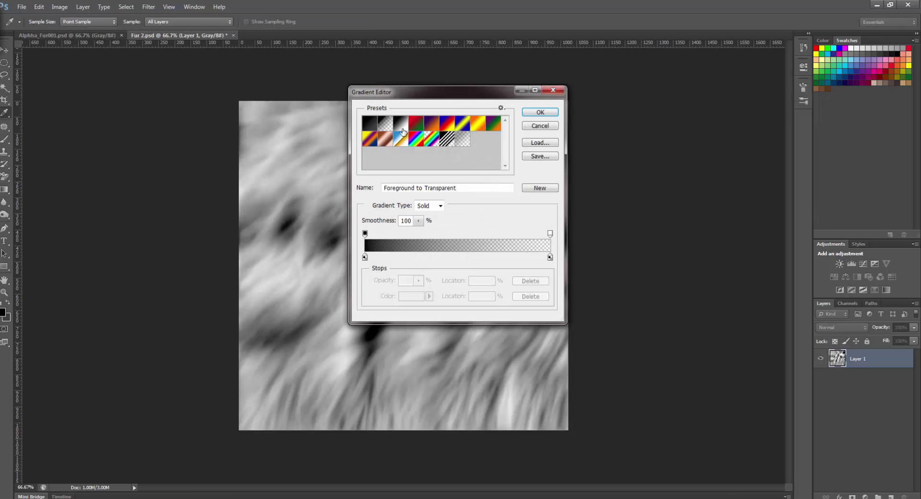
left_click(552, 128)
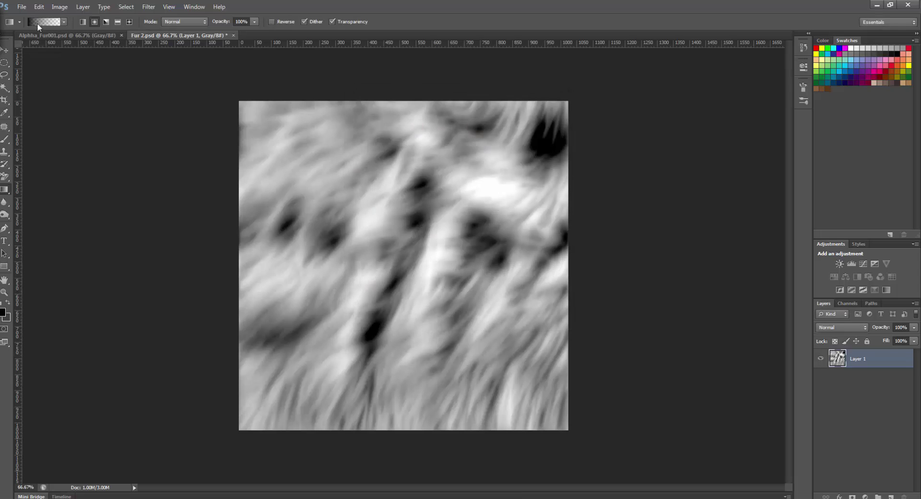
left_click(892, 496)
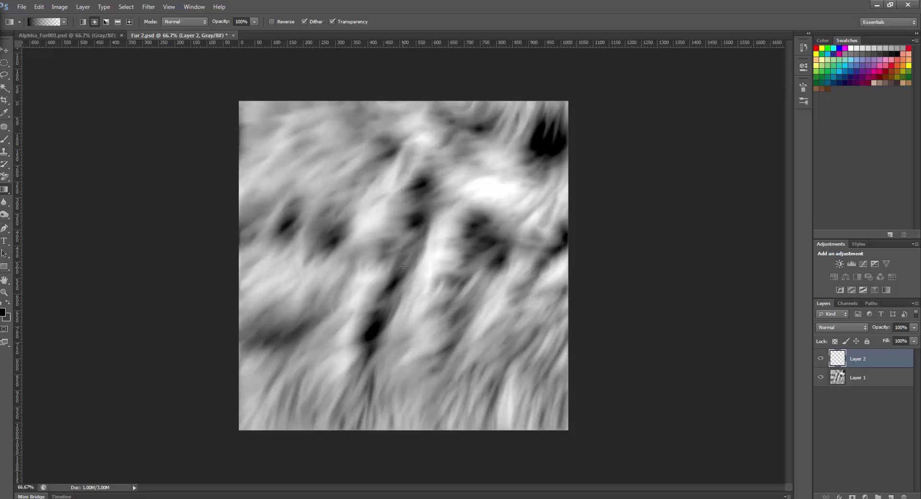
left_click_drag(402, 267, 531, 266)
left_click_drag(552, 266, 550, 271)
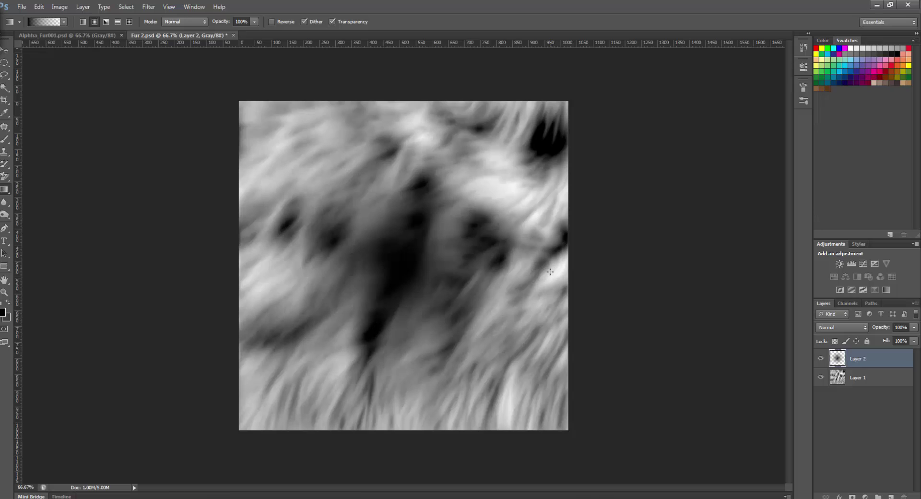
Duplicate the gradient layer three times, merge all four gradient layers into one and load its outline as a selection
key("ctrl+j")
key("ctrl+j")
key("ctrl+j")
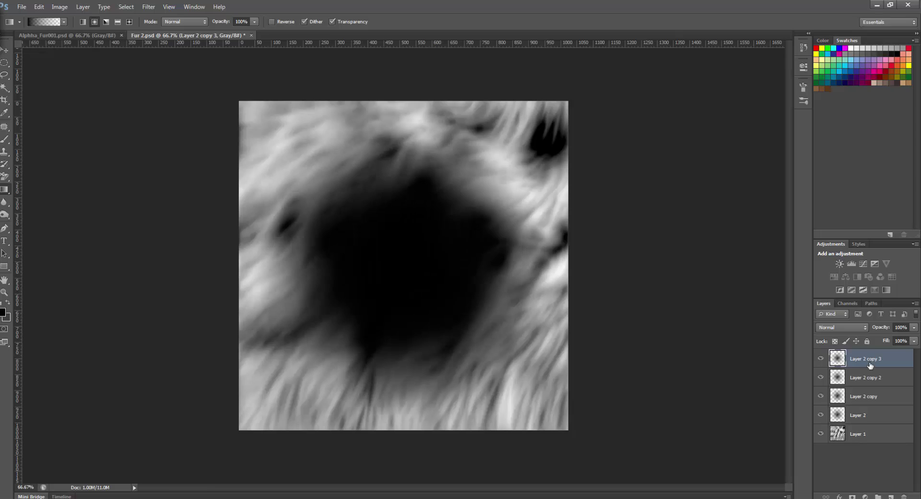
left_click(851, 420, "shift")
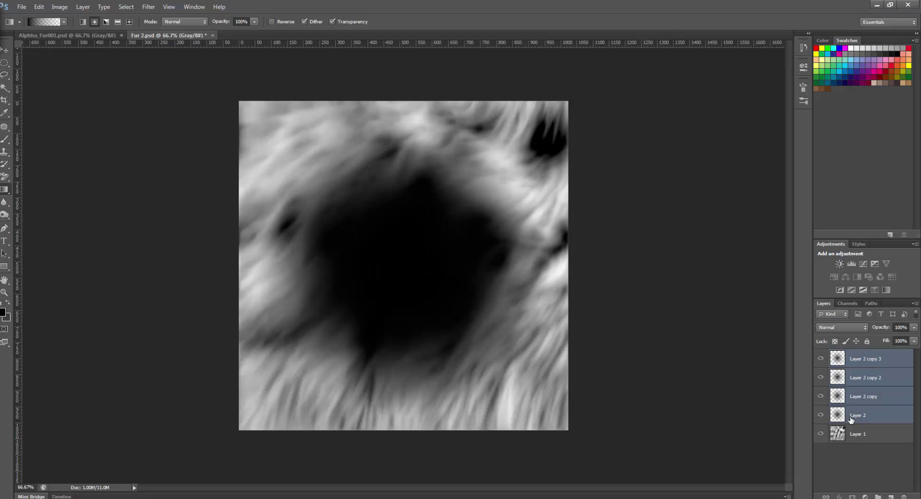
key("ctrl+e")
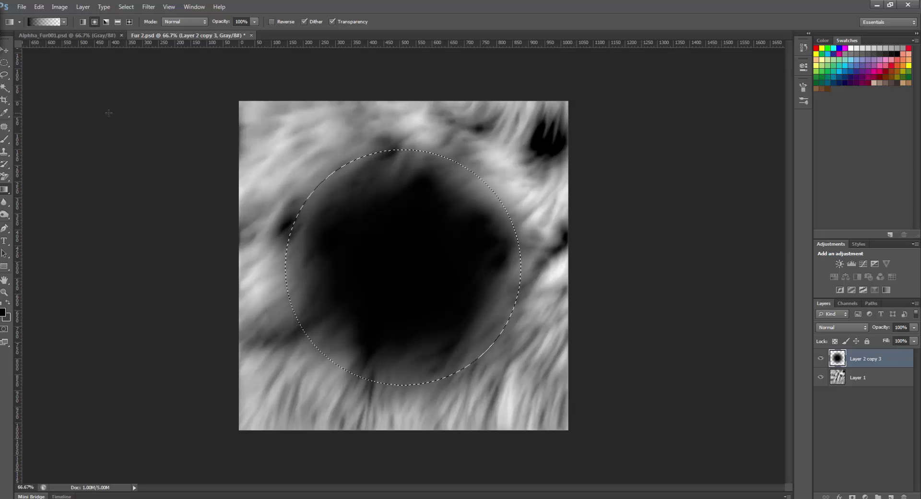
Invert the circular selection, hide the gradient layer and delete the fur outside the circle on Layer 1
left_click(7, 69)
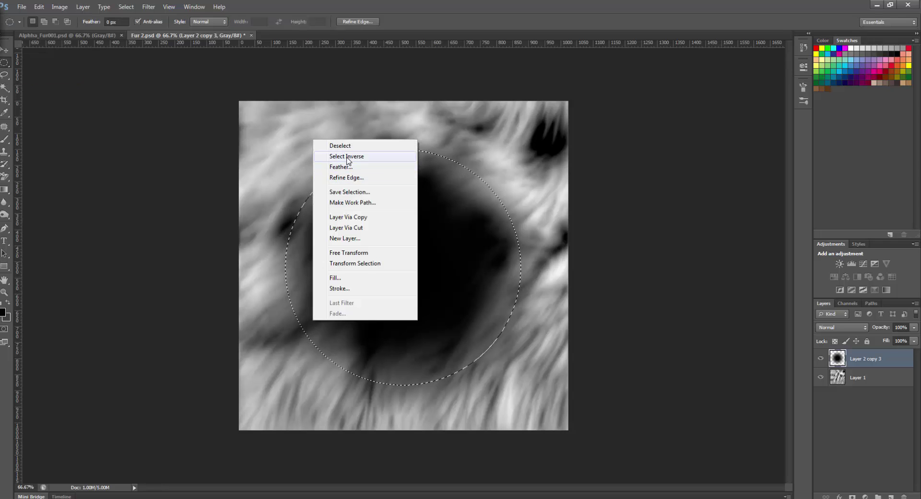
left_click(347, 156)
left_click(821, 359)
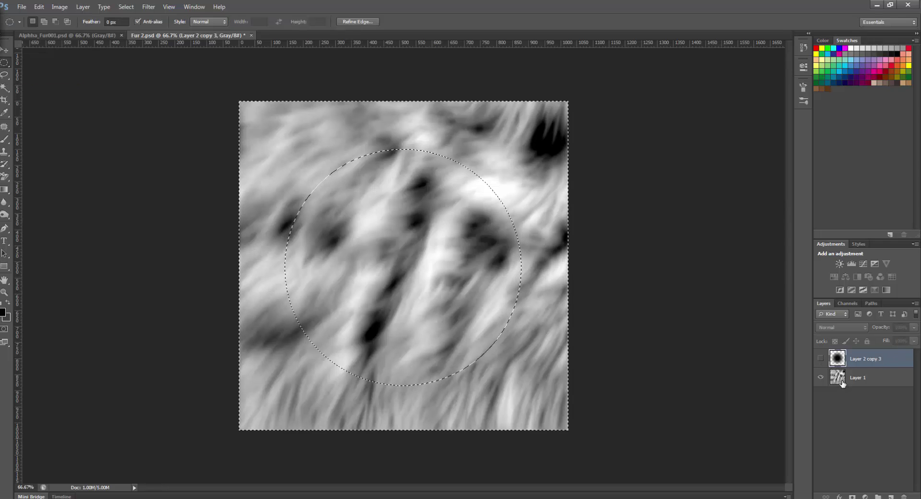
left_click(843, 381)
key("Delete")
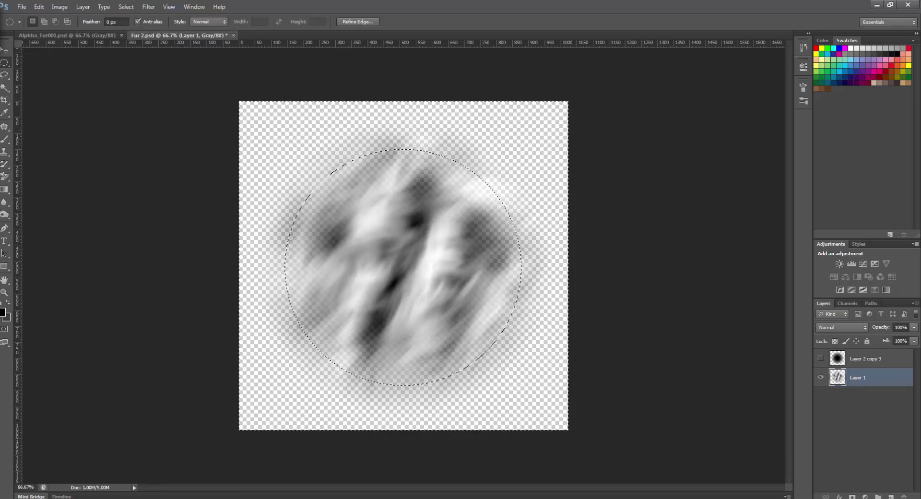
Add a new layer, deselect, fill the layer with black using the Paint Bucket and place it beneath the fur layer
left_click(890, 497)
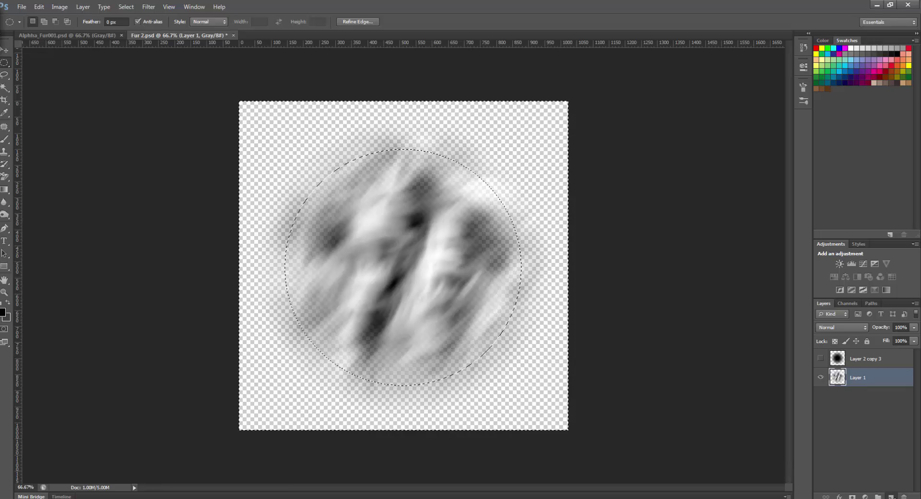
left_click(6, 190)
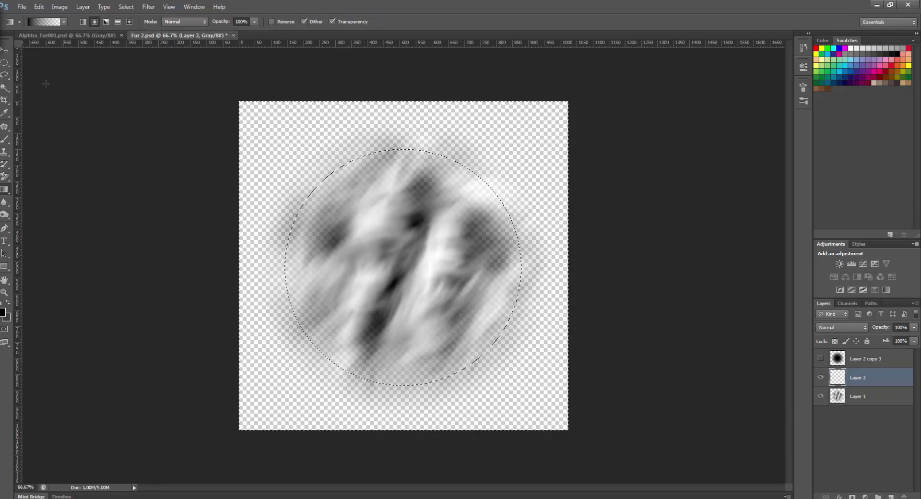
left_click(5, 192)
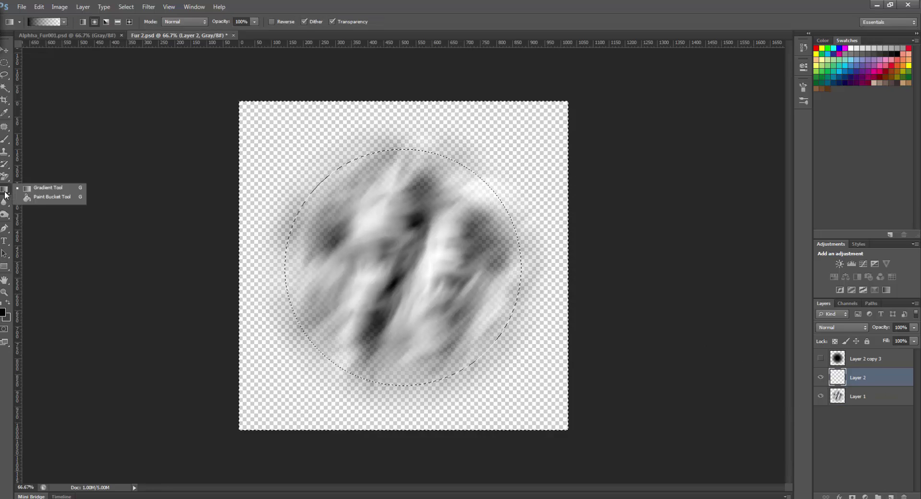
left_click(43, 196)
key("ctrl+d")
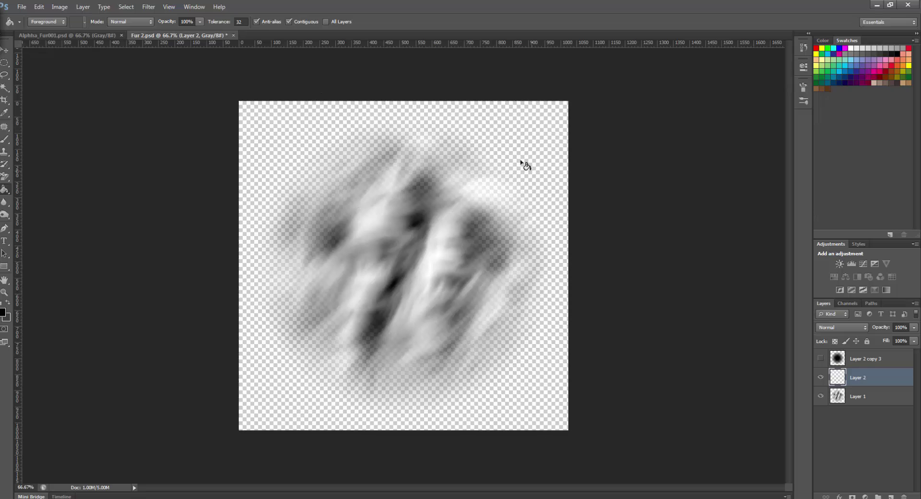
left_click(517, 159)
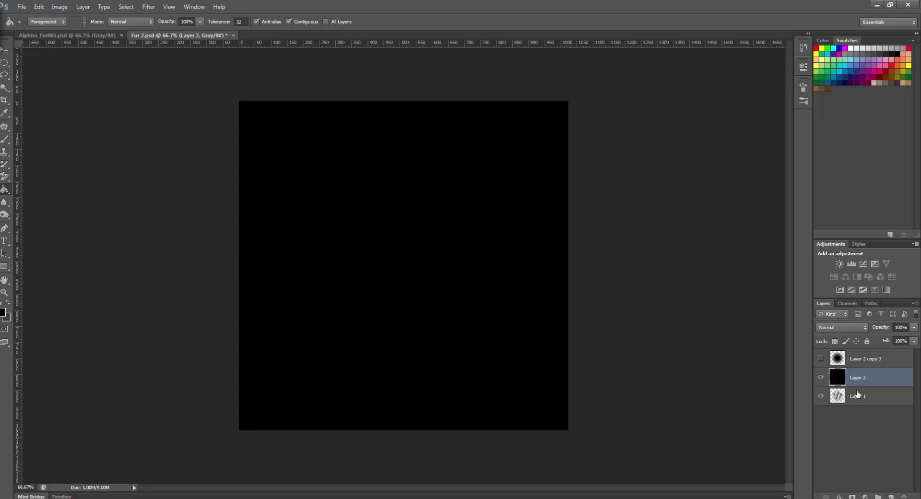
left_click_drag(850, 384, 852, 408)
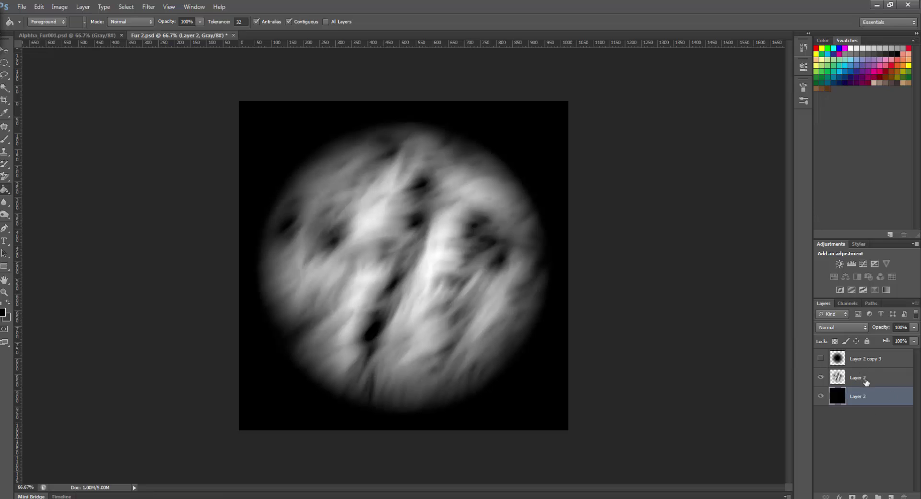
Flatten the fur, black background and gradient layers into a single image, discarding the hidden gradient layer
left_click(22, 6)
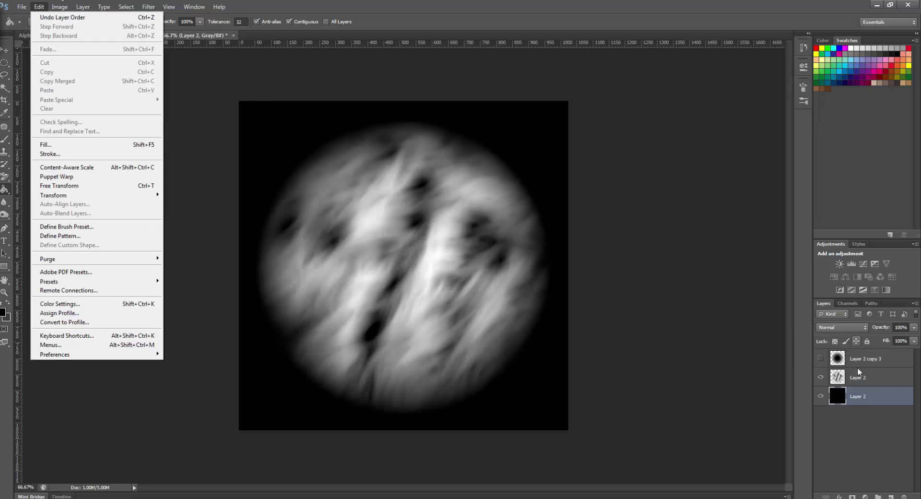
key("Escape")
left_click(861, 372)
left_click(863, 398)
left_click(853, 360, "shift")
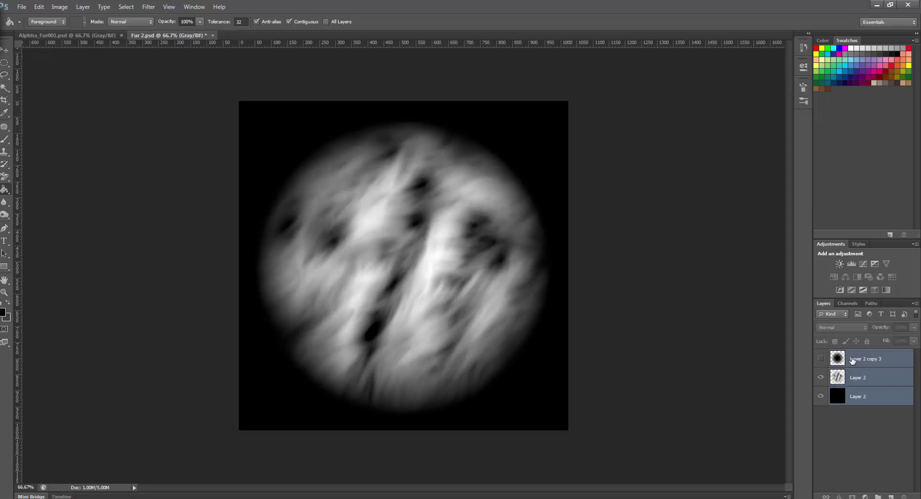
right_click(853, 358)
left_click(847, 260)
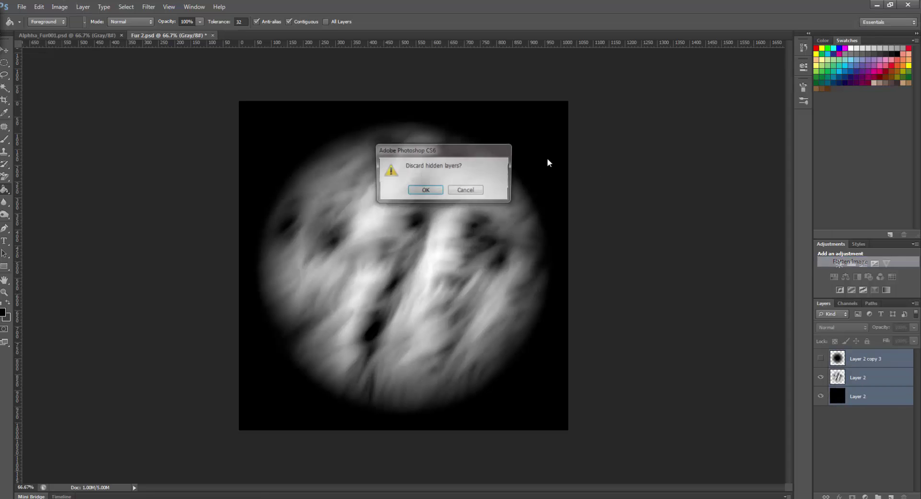
left_click(438, 191)
Try to save the flattened image as a Photoshop PSD over Alphha_Fur001 in the Images folder
left_click(22, 7)
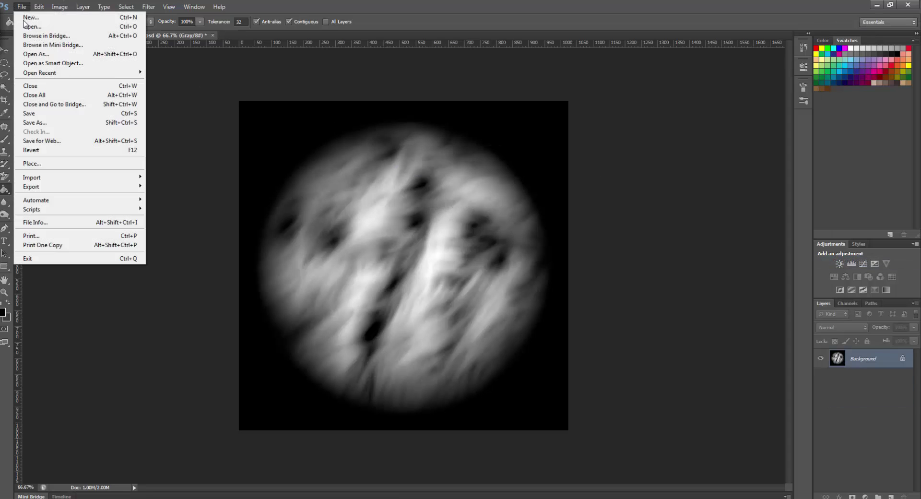
left_click(48, 121)
left_click(171, 152)
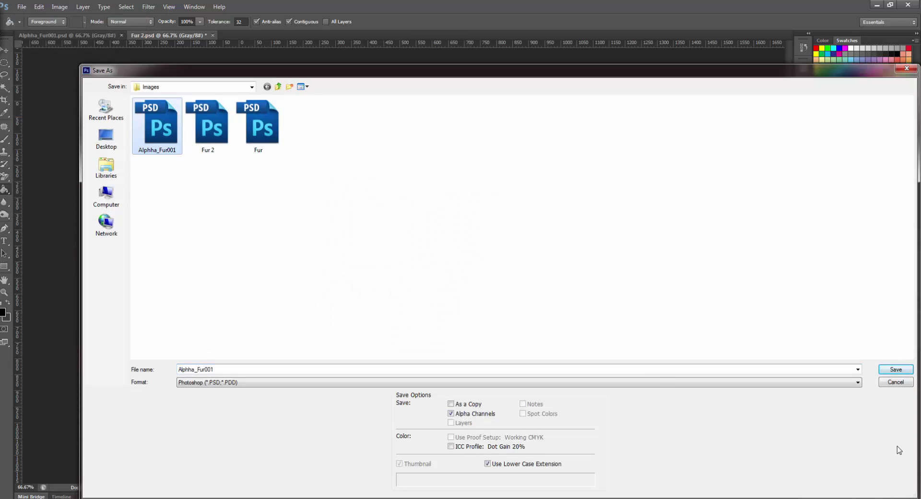
left_click(909, 374)
left_click(437, 191)
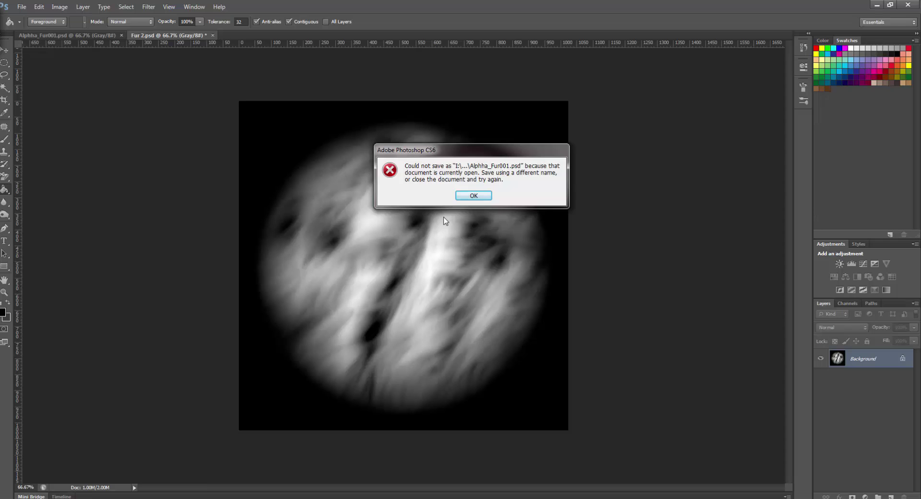
left_click(473, 195)
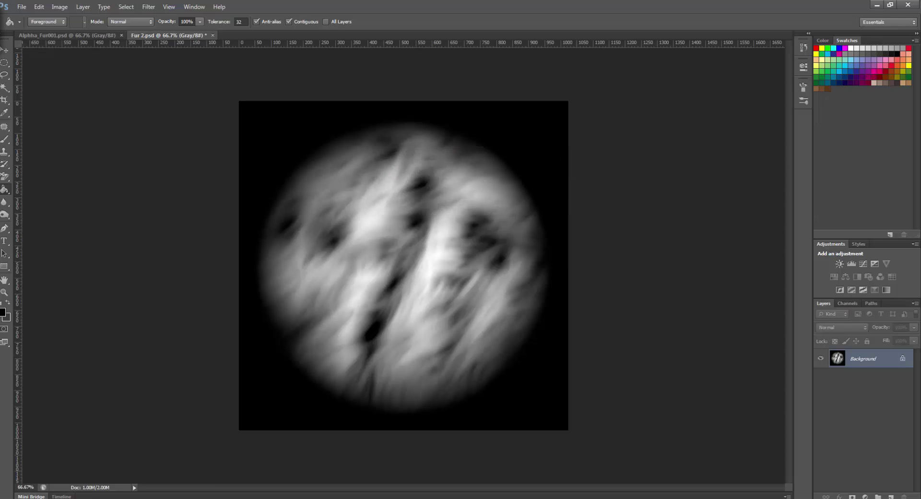
Save the flattened image as a Photoshop PSD named Alpha_fur002 in the Images folder
left_click(22, 6)
left_click(52, 122)
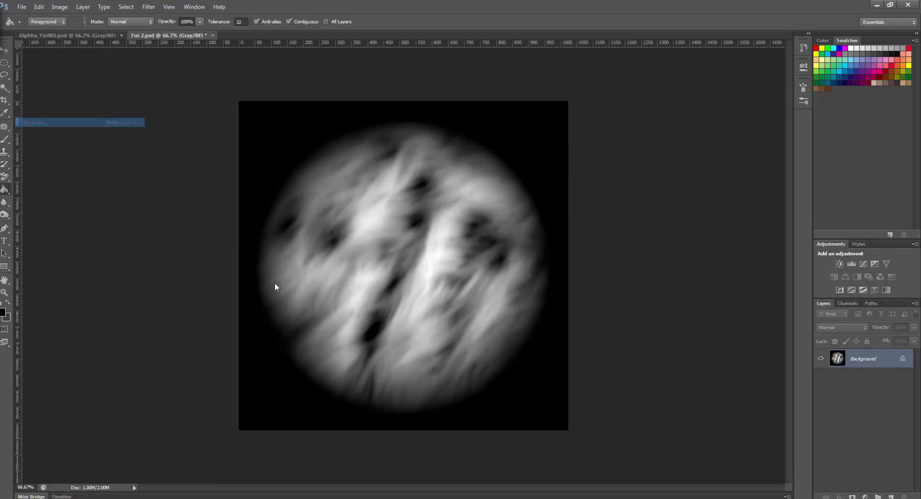
type("Alph")
type("aV")
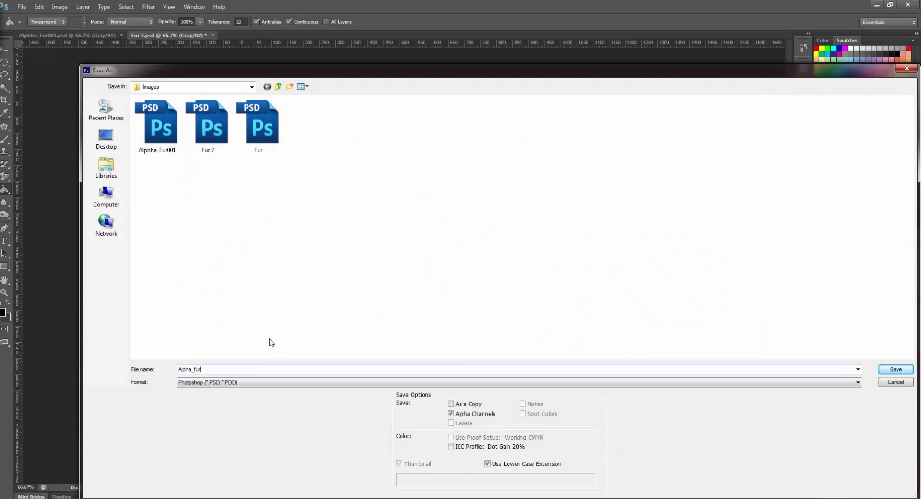
key("Return")
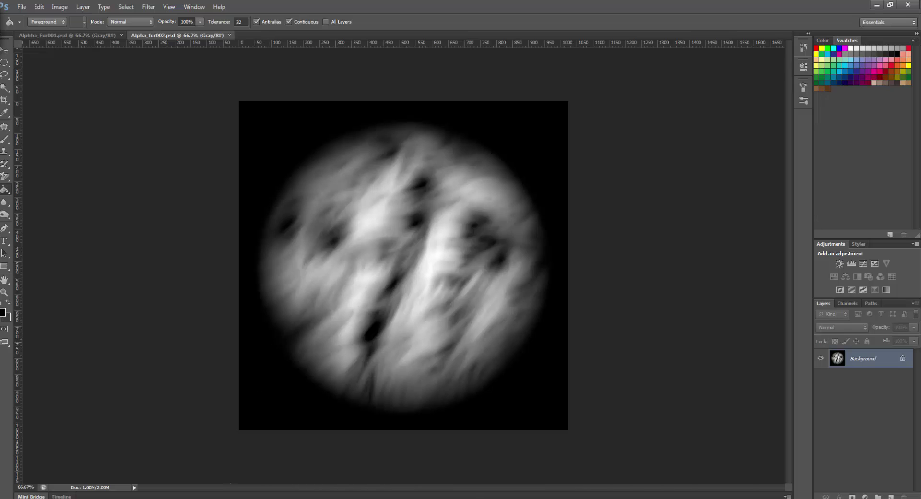
Switch to ZBrush and import Alpha_fur002 from the Images folder as the brush alpha
left_click(206, 498)
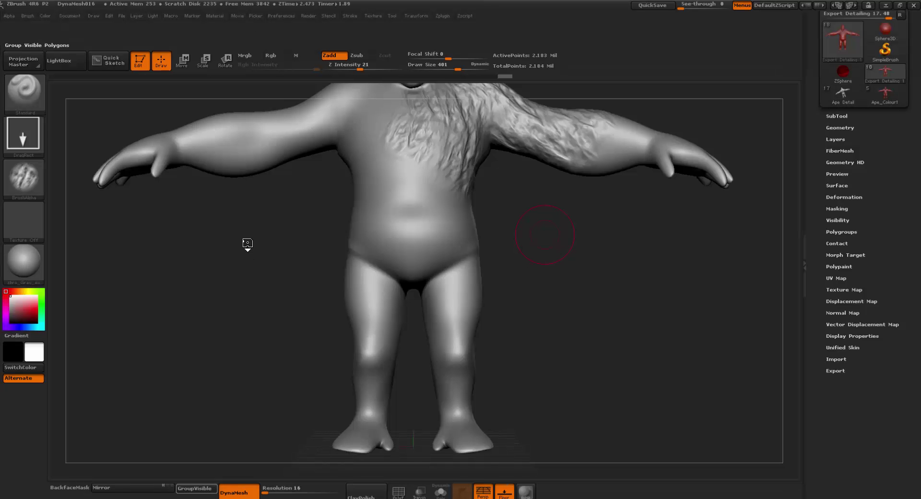
left_click(30, 177)
left_click(80, 397)
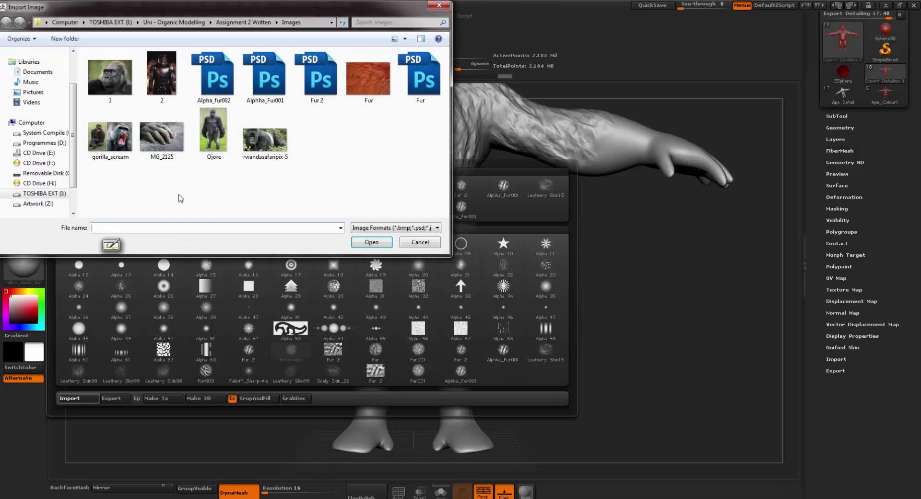
double_click(213, 77)
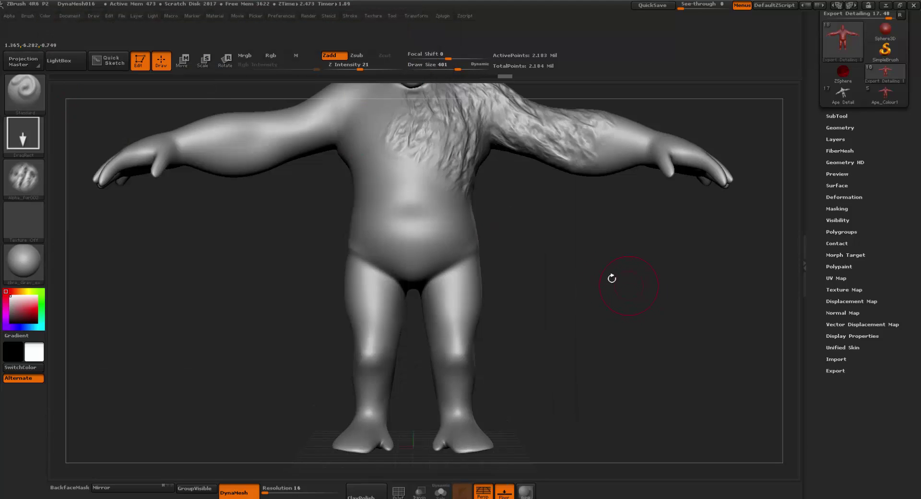
Stamp fur detail with the imported alpha down the gorilla's belly and across the smooth side of its chest
left_click_drag(401, 217, 449, 340)
right_click_drag(337, 163, 331, 209)
left_click_drag(308, 198, 351, 251)
right_click_drag(352, 240, 315, 233)
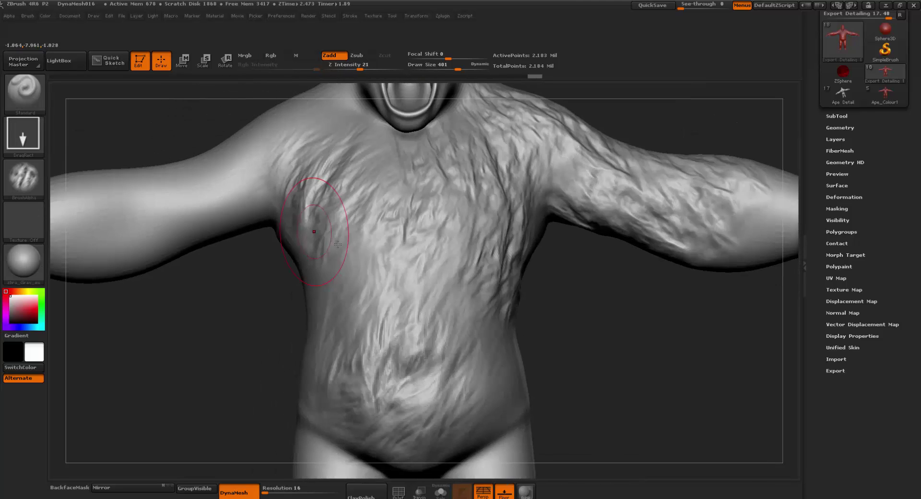
Extend the fur over the gorilla's right shoulder, upper arm and upper back, using a draw size of 311
right_click_drag(327, 180, 359, 273, "alt")
left_click_drag(324, 184, 211, 249)
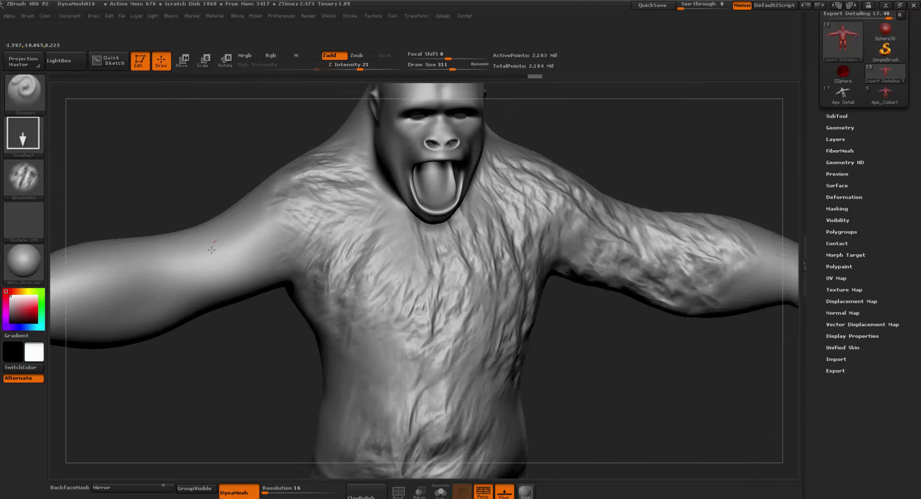
left_click_drag(182, 197, 231, 307)
right_click_drag(339, 283, 280, 221, "ctrl")
left_click_drag(279, 229, 363, 216)
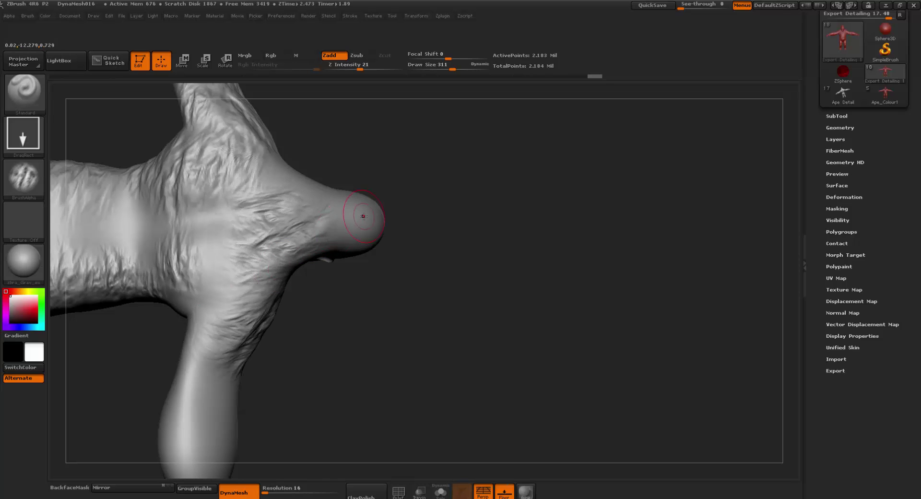
Add fur detail to the back of the gorilla's head and down the neck into the shoulders
right_click_drag(398, 248, 396, 204, "ctrl")
mouse_move(396, 203)
right_mouse_down()
mouse_move(369, 205)
mouse_move(382, 147)
mouse_move(428, 215)
right_mouse_up()
left_click_drag(427, 215, 403, 224)
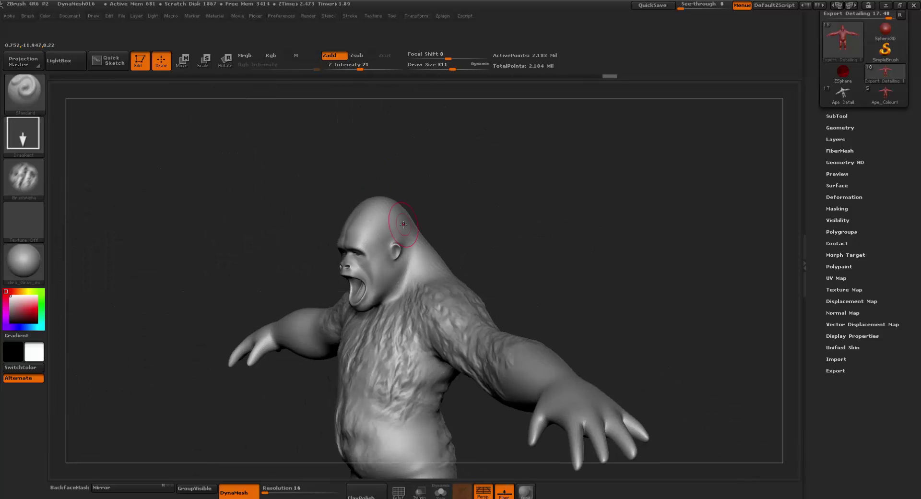
mouse_move(406, 229)
right_mouse_down("ctrl")
mouse_move(398, 276)
mouse_move(413, 302)
right_mouse_up("ctrl")
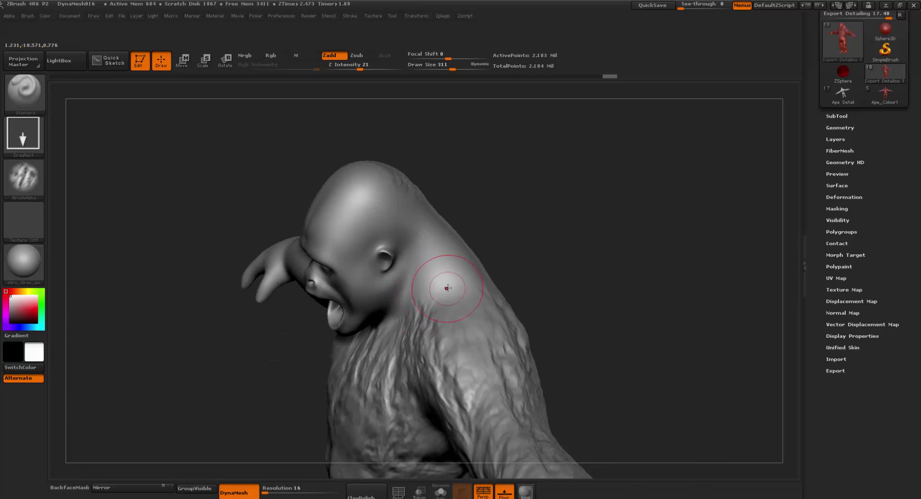
mouse_move(518, 292)
left_mouse_down()
mouse_move(530, 327)
mouse_move(604, 331)
left_mouse_up()
left_click_drag(472, 251, 679, 330)
mouse_move(680, 330)
right_mouse_down()
mouse_move(631, 294)
mouse_move(591, 304)
mouse_move(597, 345)
mouse_move(529, 264)
right_mouse_up()
left_click_drag(529, 264, 553, 255)
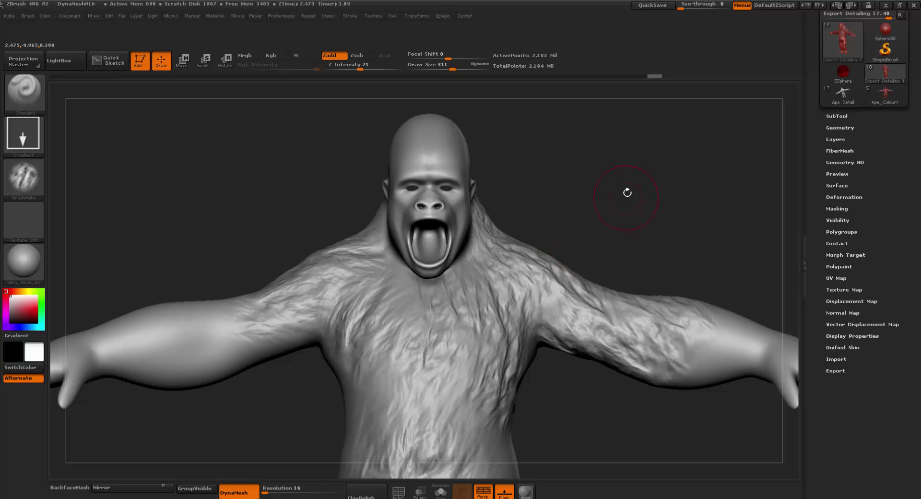